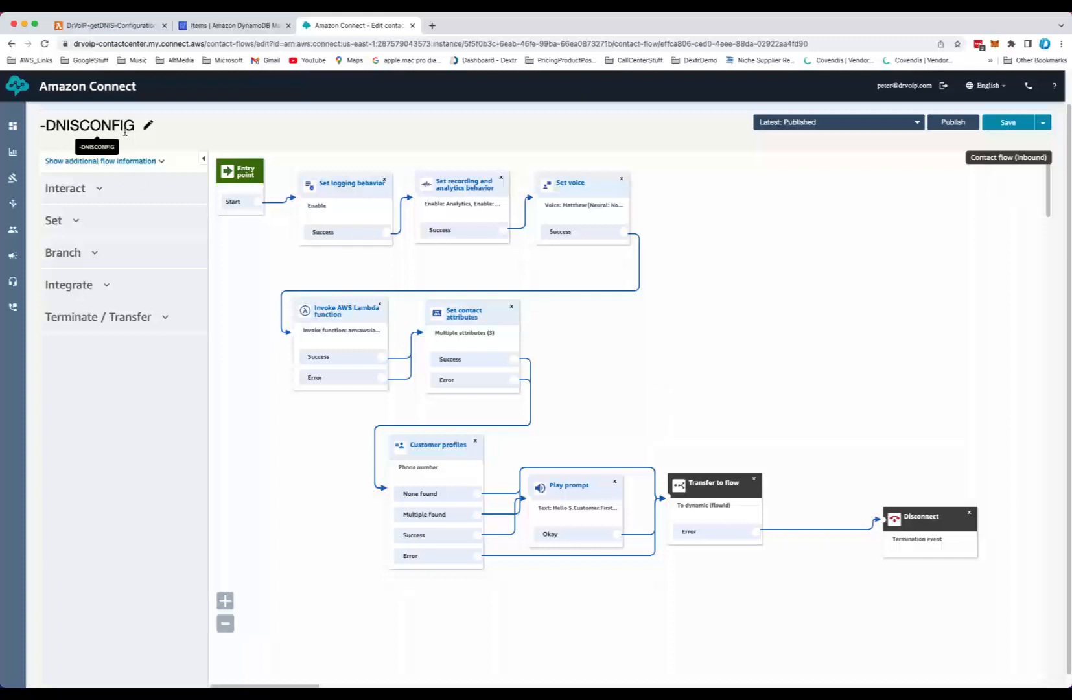
Open the list of claimed phone numbers to see which contact flow each number is assigned to
mouse_move(16, 306)
mouse_move(15, 285)
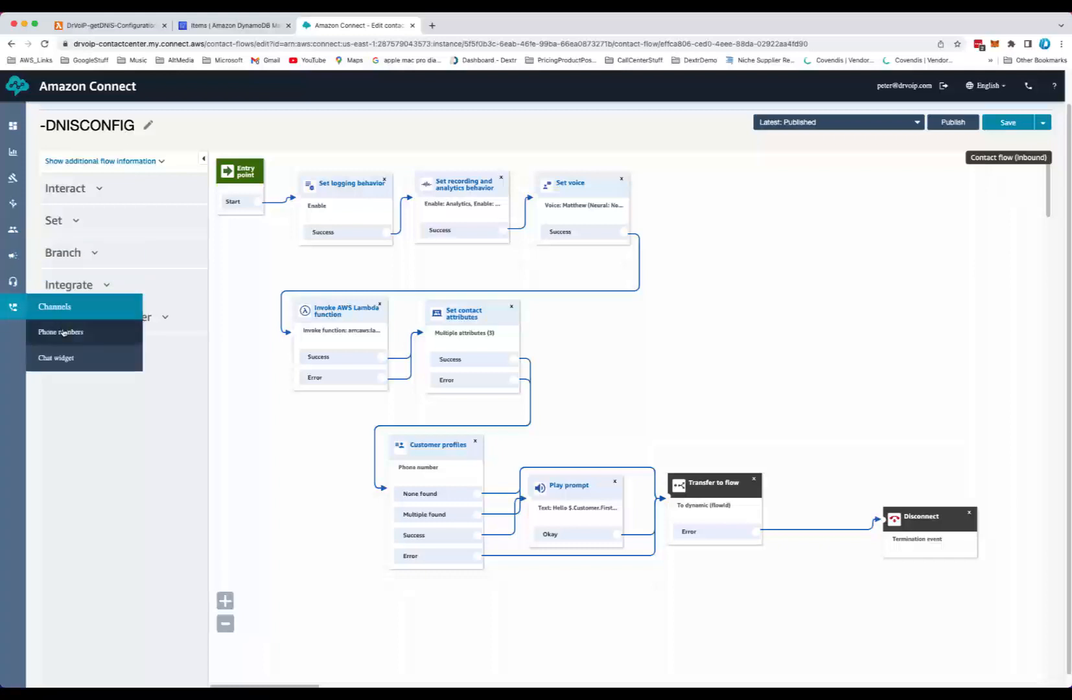
left_click(64, 333)
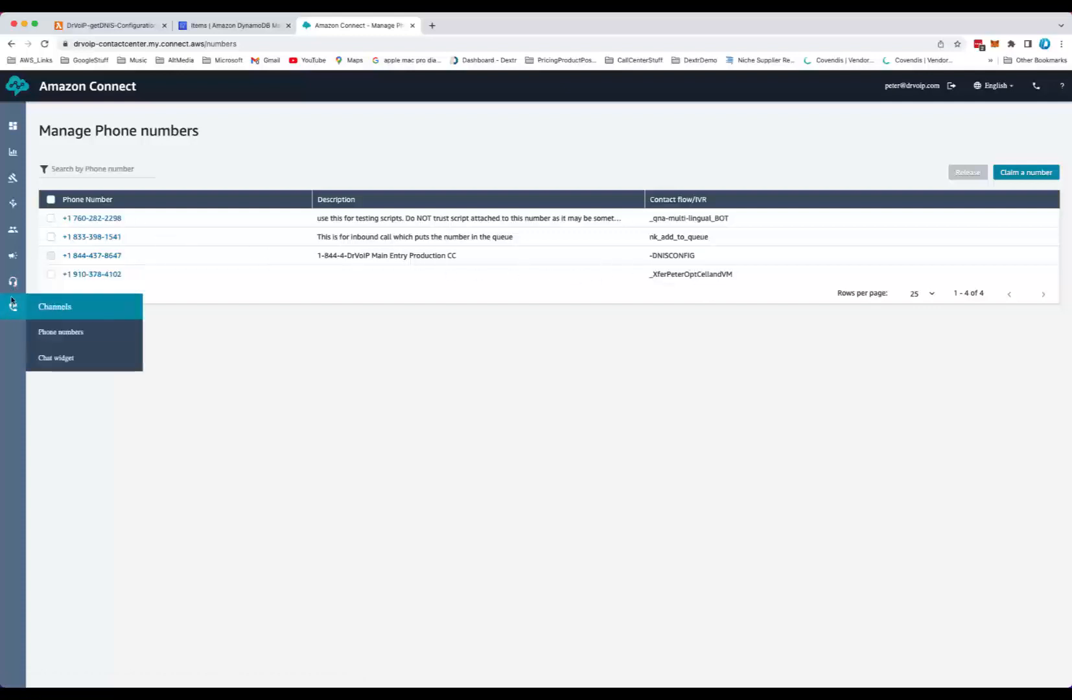
Go to the contact flows list and open the -DNISCONFIG contact flow
mouse_move(13, 229)
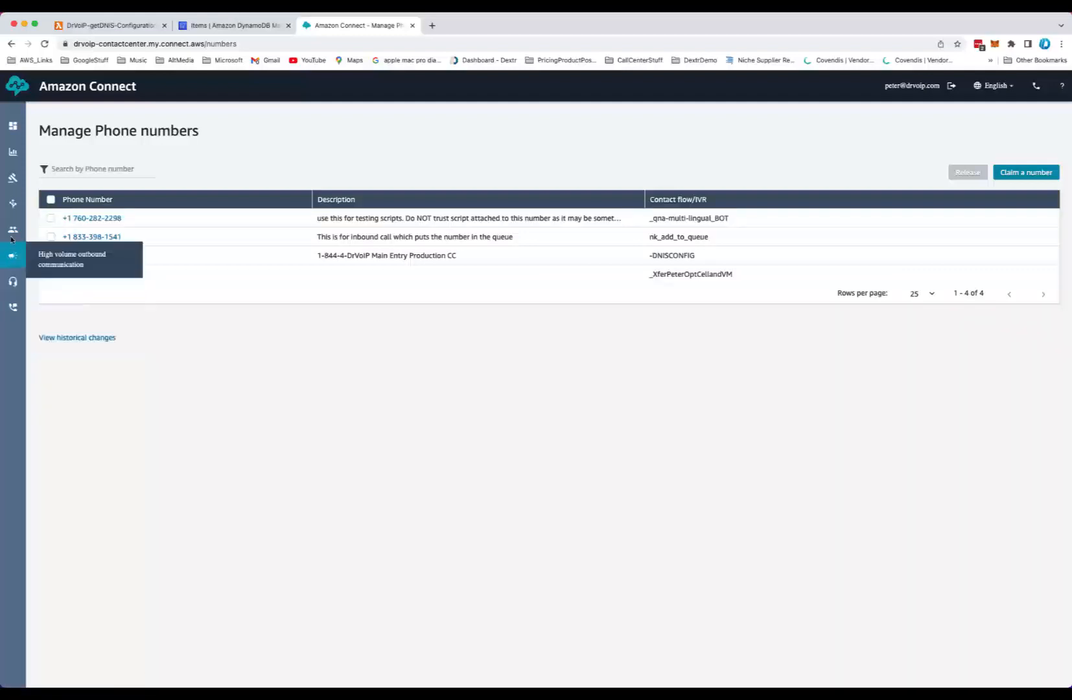
mouse_move(24, 206)
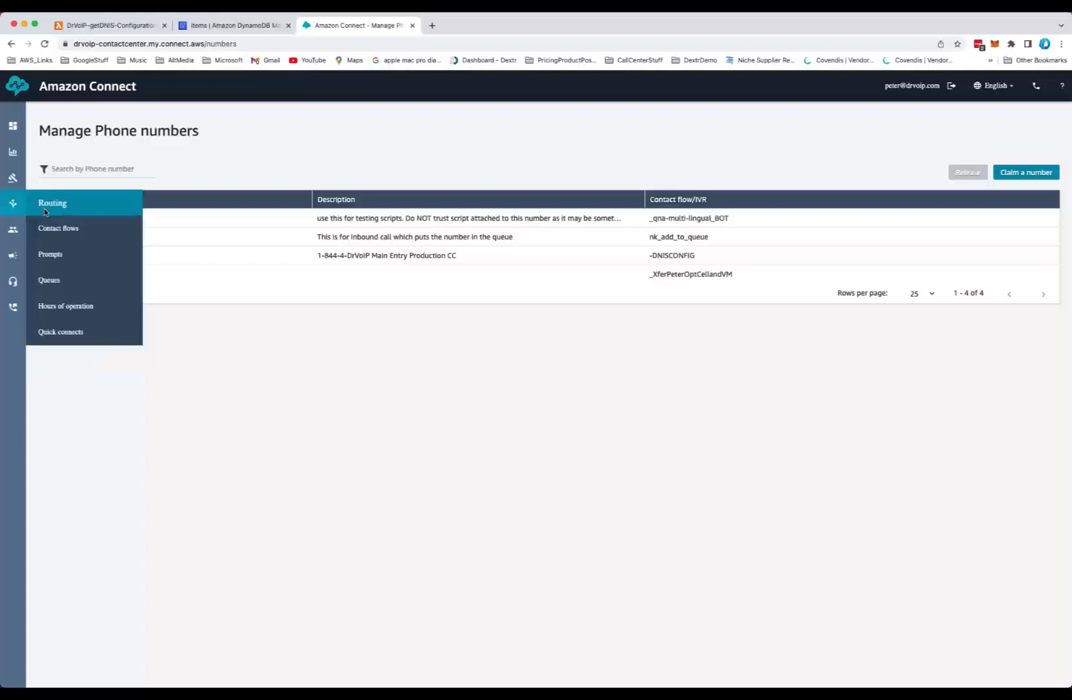
left_click(63, 233)
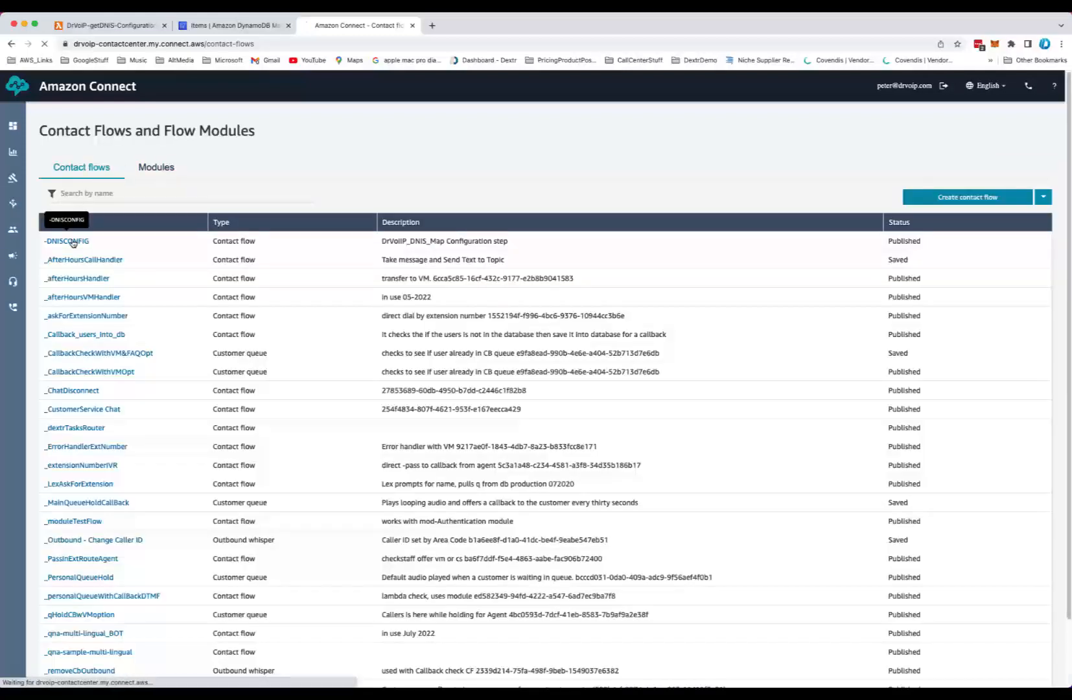
left_click(70, 241)
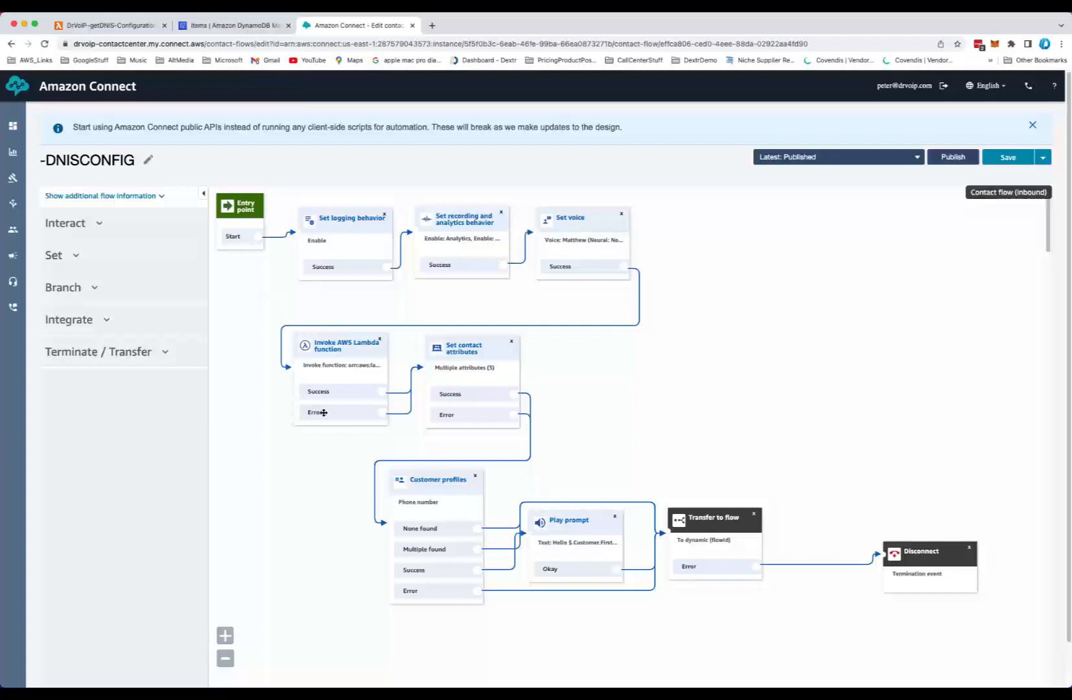
Inspect the Invoke AWS Lambda function block's input parameters, including the DNIS key and Dialed Number attribute, and close it
left_click(345, 352)
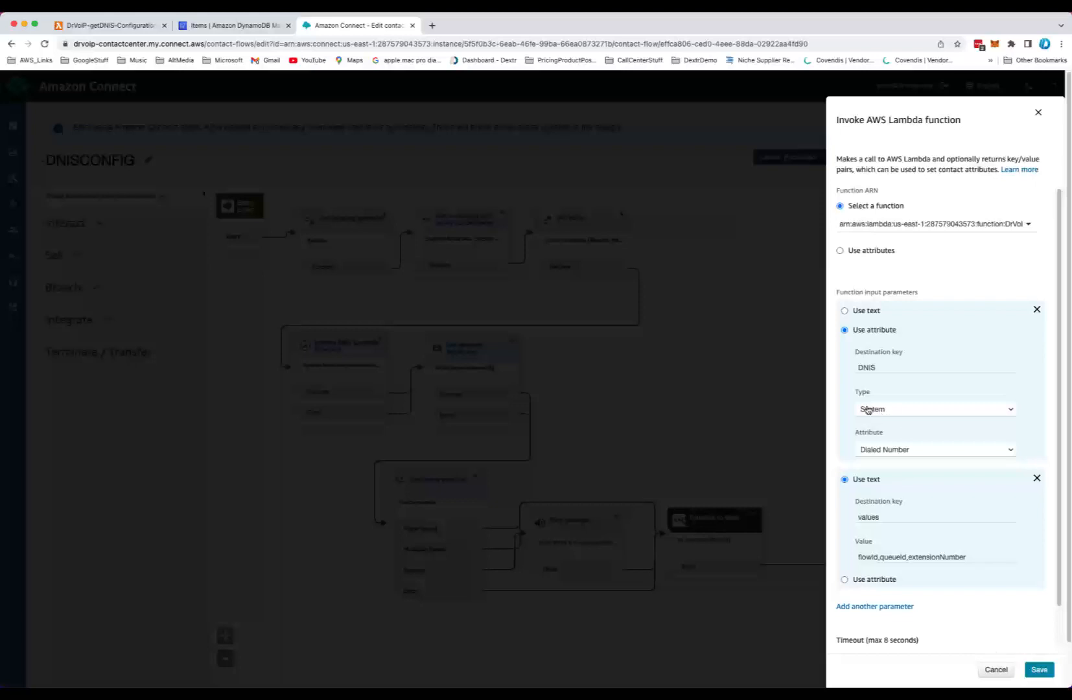
left_click(892, 452)
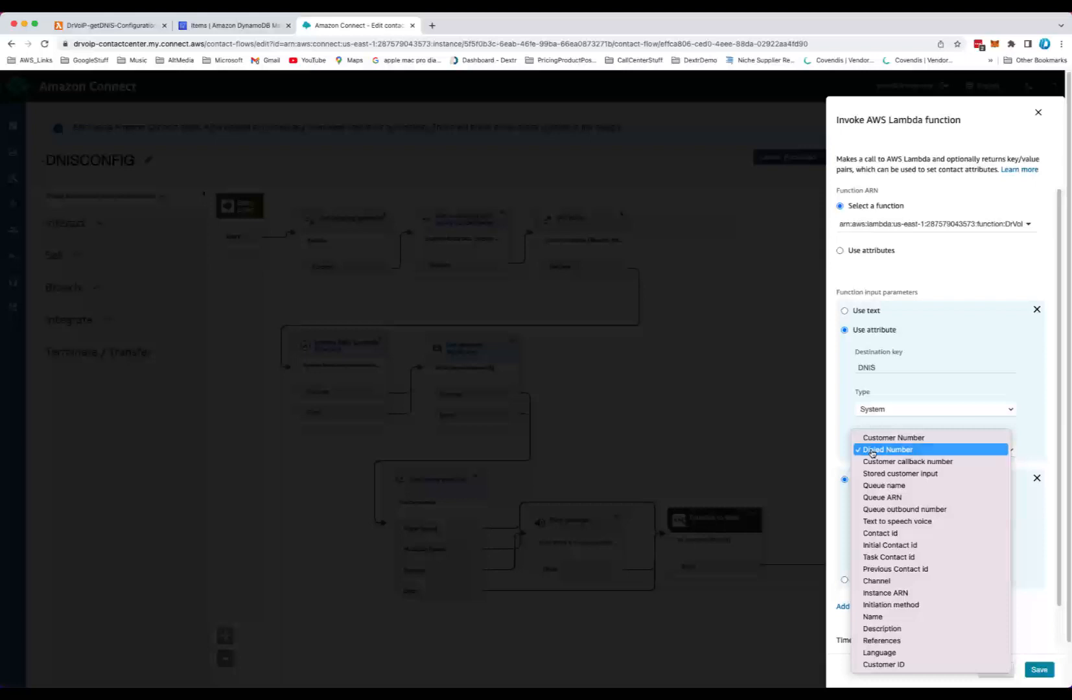
left_click(873, 453)
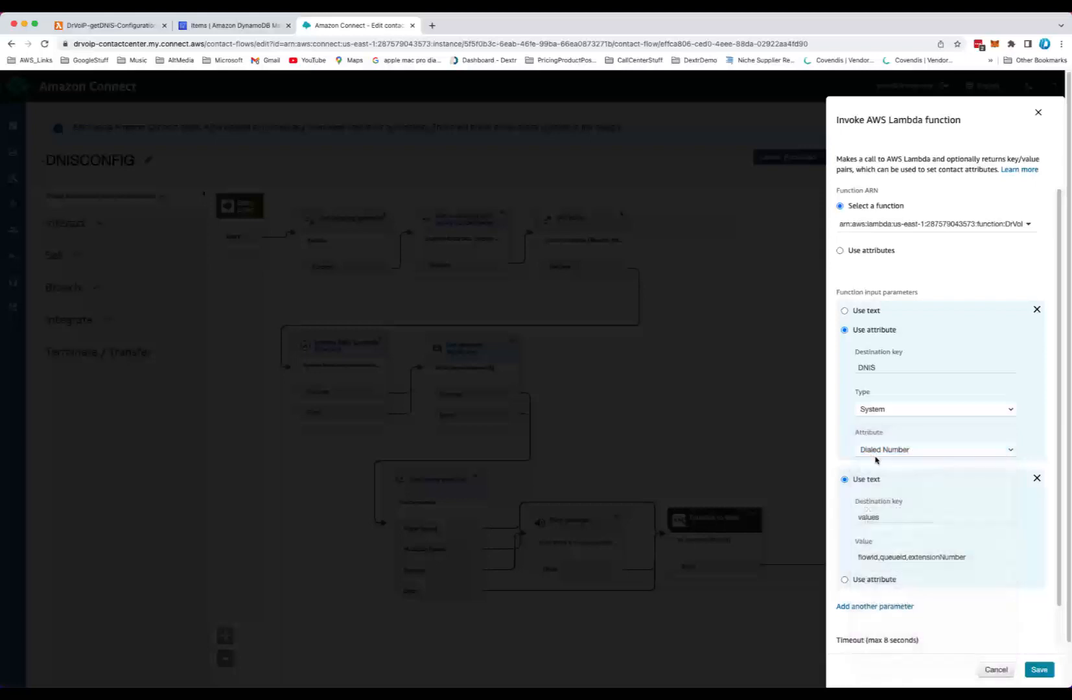
double_click(885, 368)
left_click(993, 669)
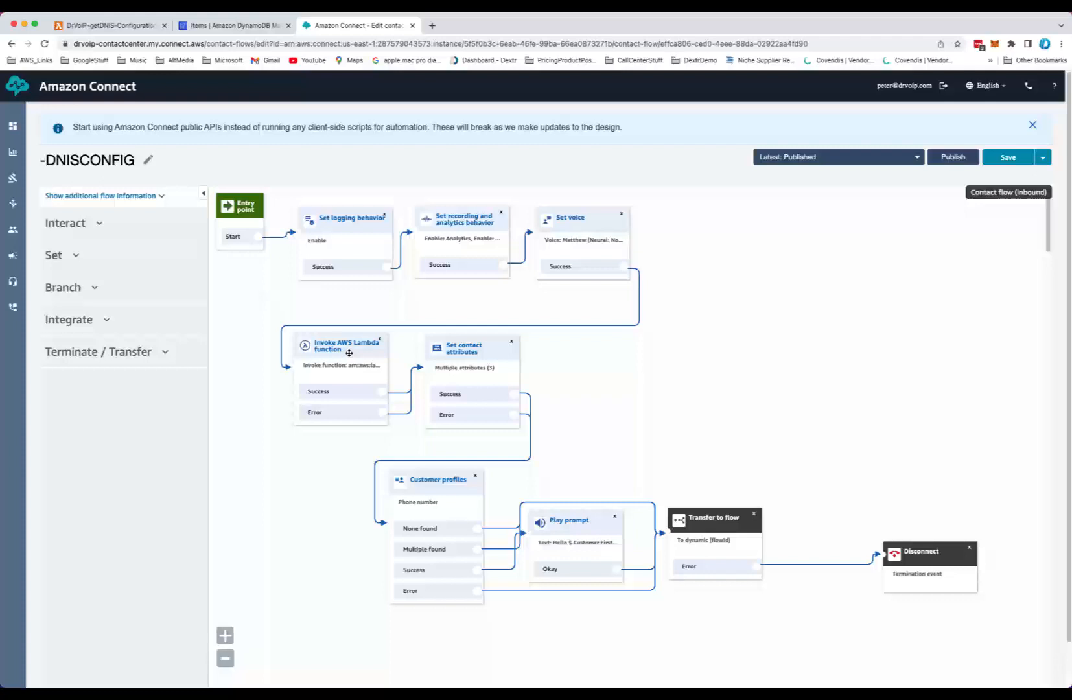
Inspect the Set contact attributes block's flowId, extensionNumber and queueId mappings, then close it without saving
left_click(461, 354)
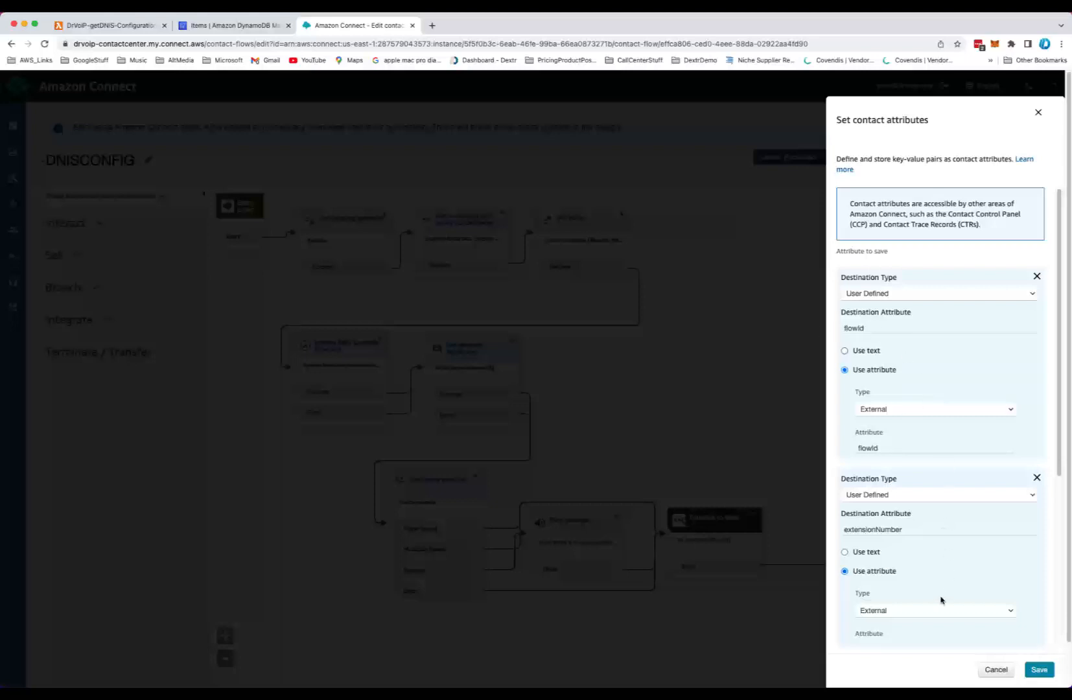
scroll(928, 575, "down", 1)
scroll(926, 578, "down", 2)
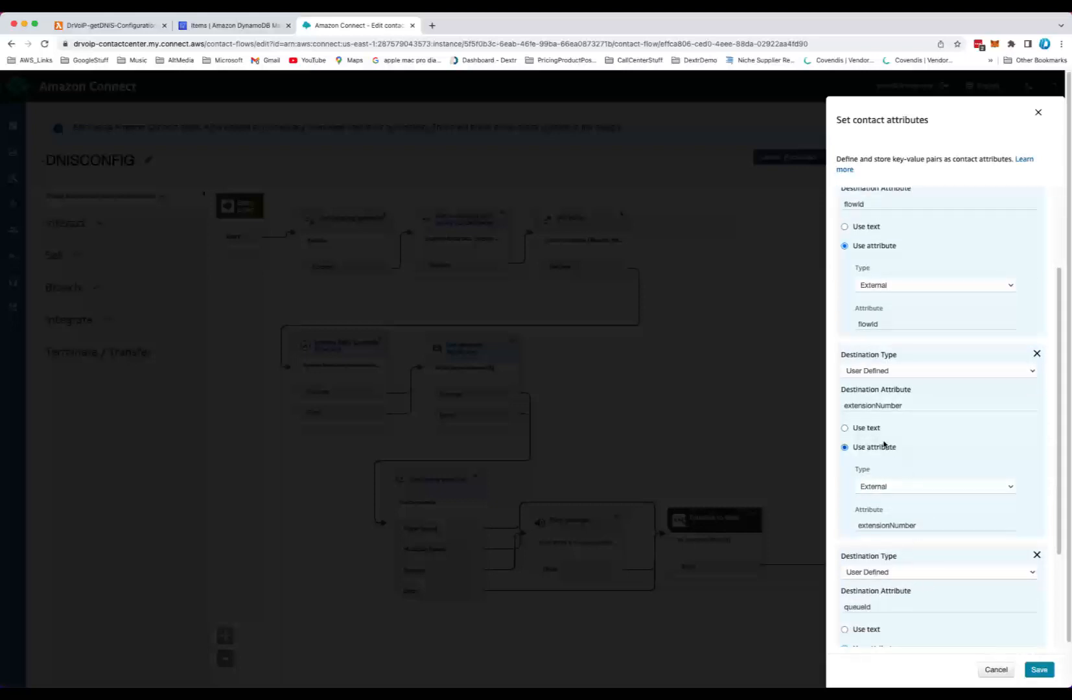
scroll(927, 605, "down", 3)
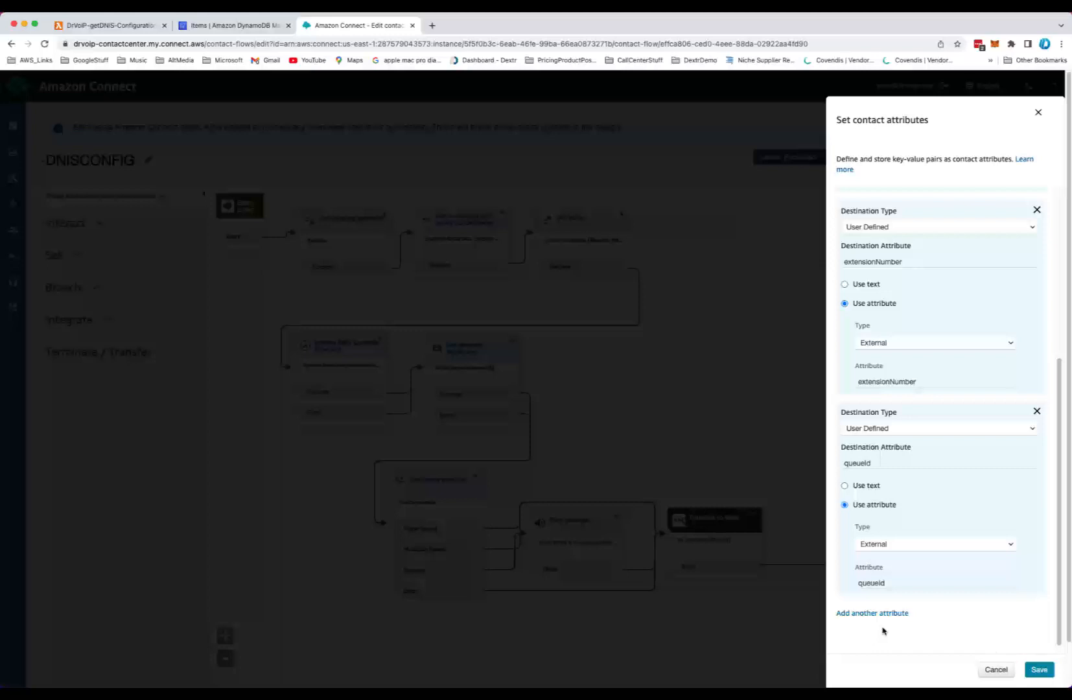
left_click(995, 670)
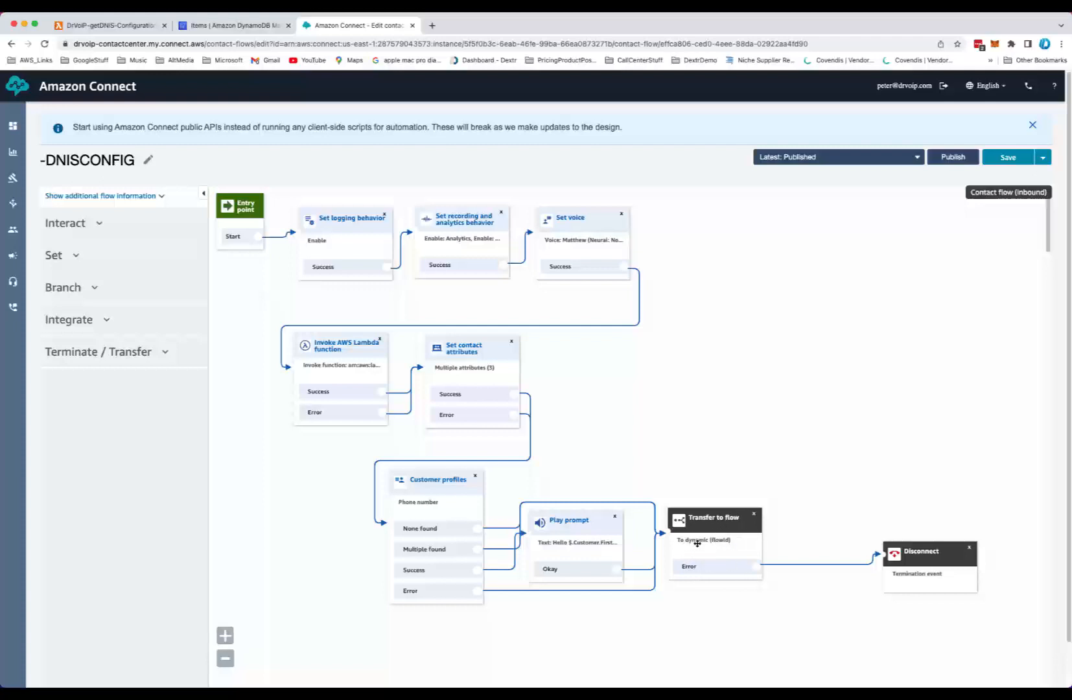
Review the Transfer to flow block's dynamic flowId attribute and move the Disconnect block slightly closer to it
left_click(729, 523)
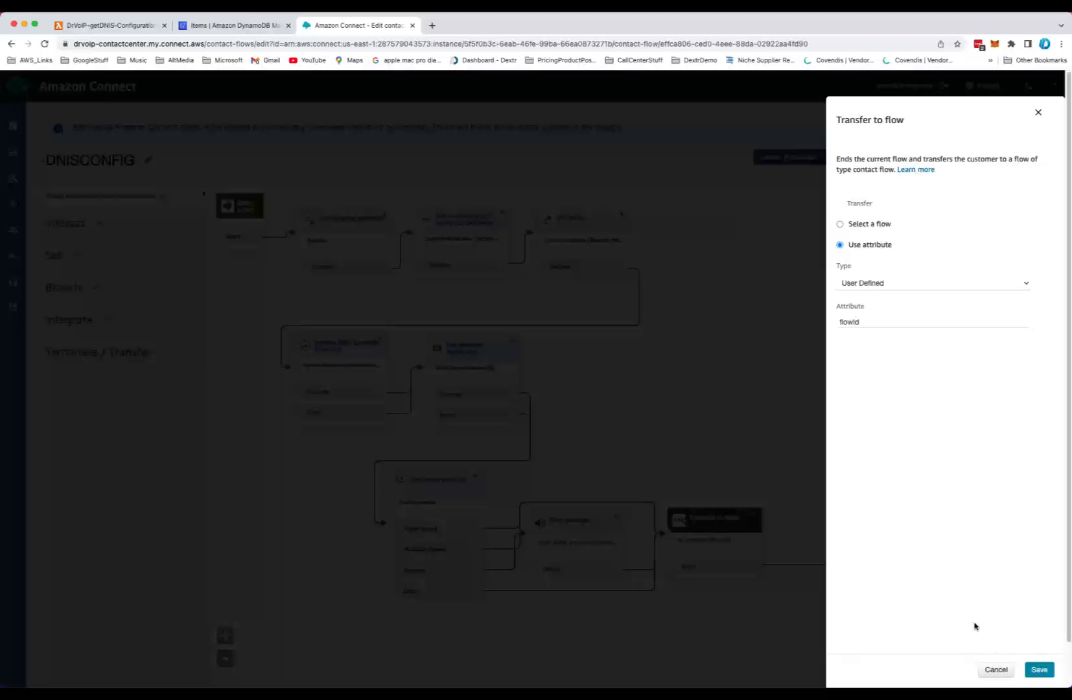
left_click(996, 670)
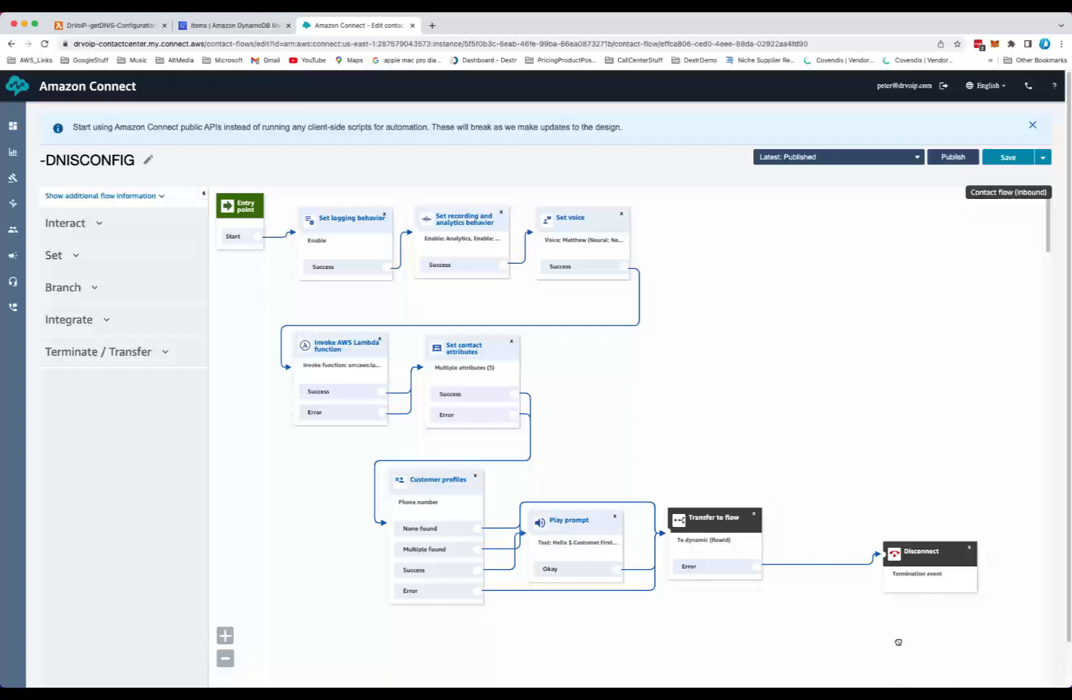
left_click_drag(928, 556, 877, 535)
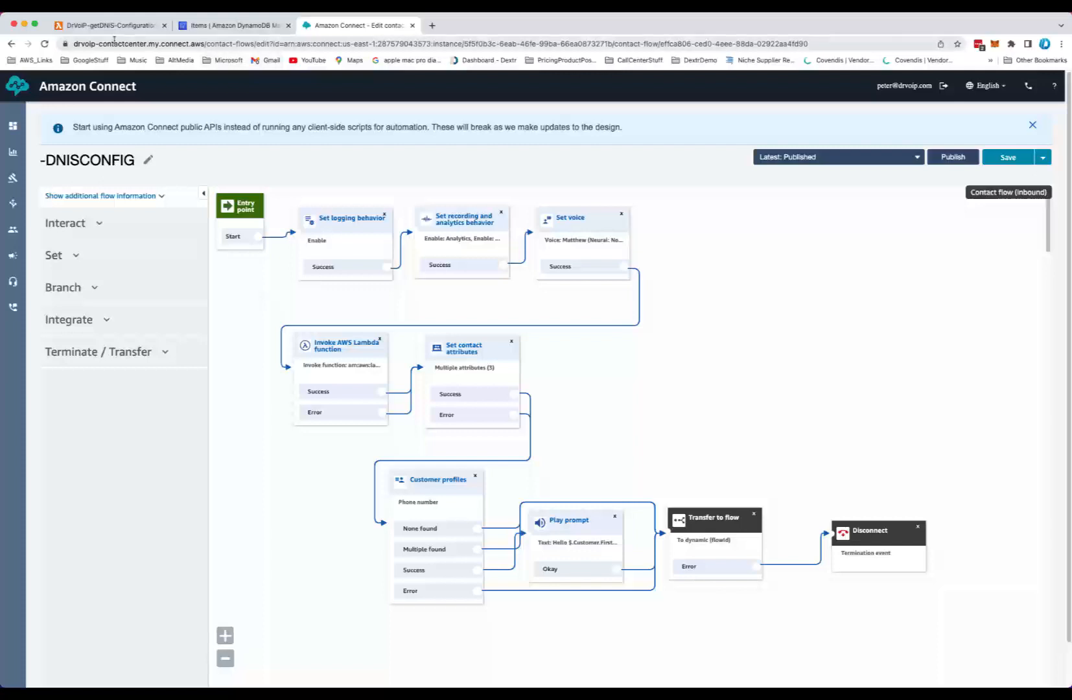
Switch to the DrVoIP-getDNIS-Configuration Lambda function and scroll through its source code
left_click(132, 29)
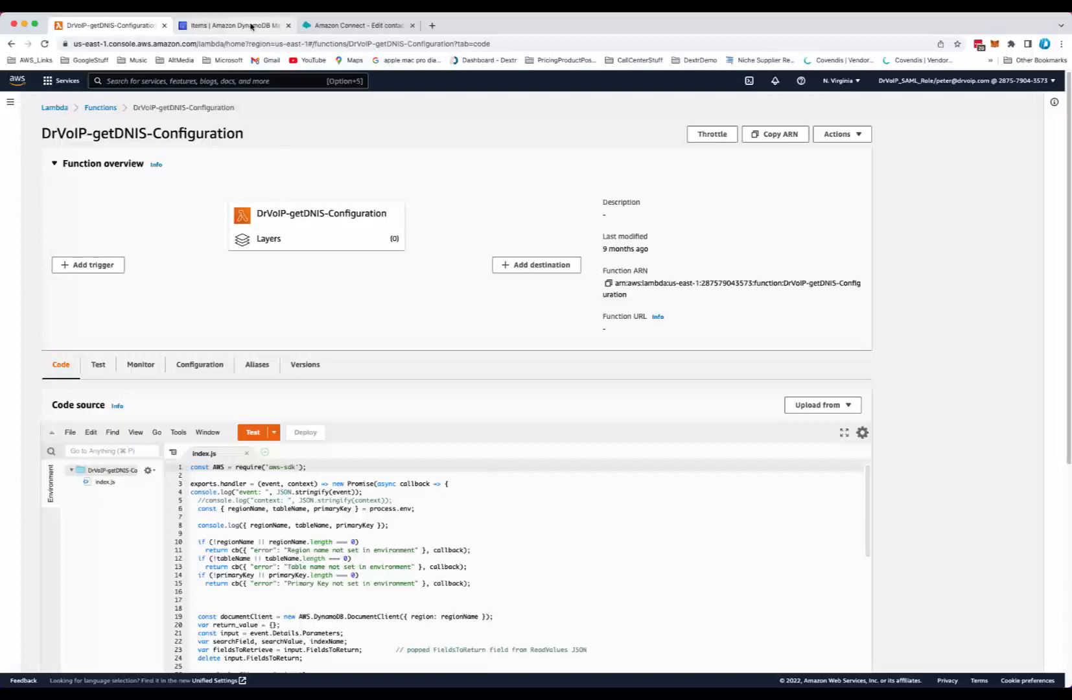
left_click(316, 26)
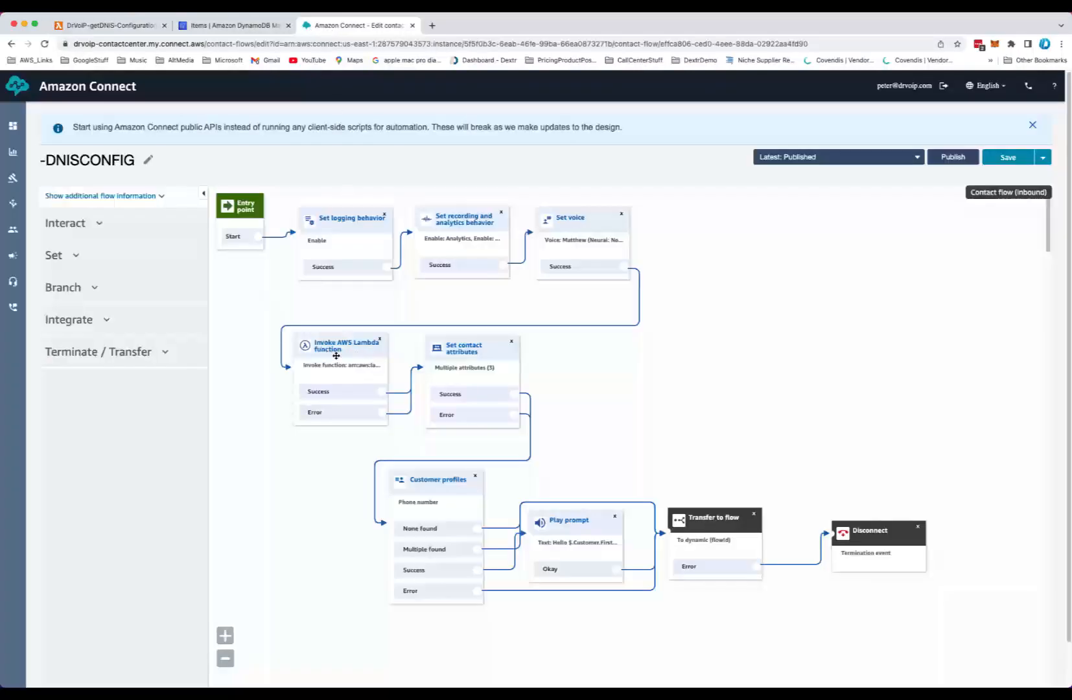
left_click(112, 26)
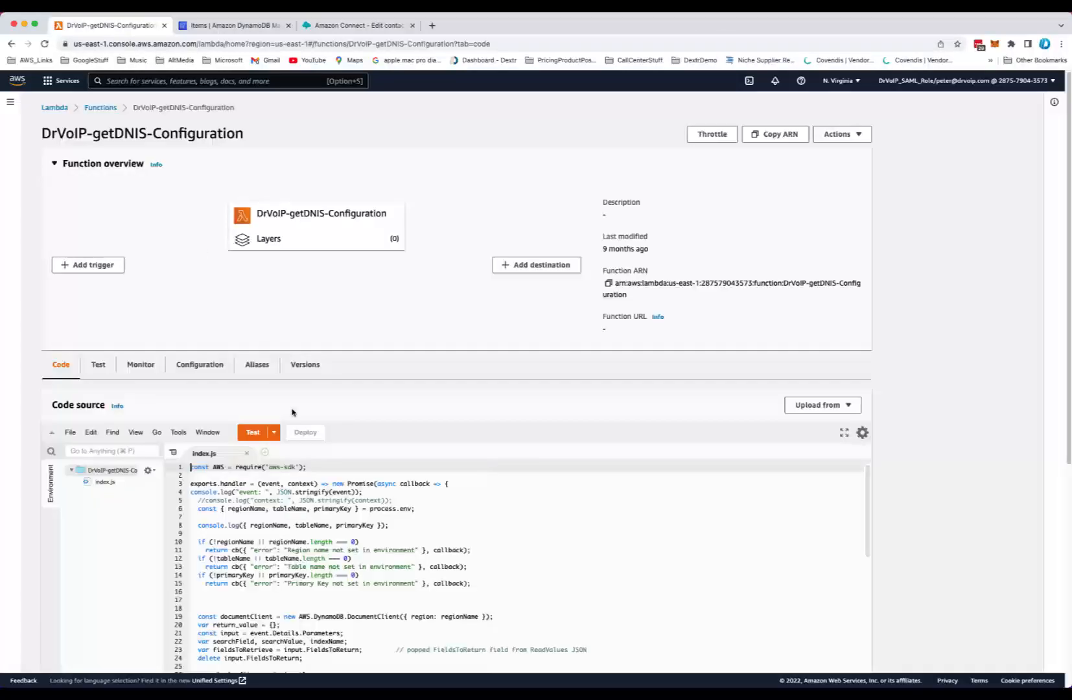
scroll(320, 550, "down", 5)
scroll(320, 550, "down", 10)
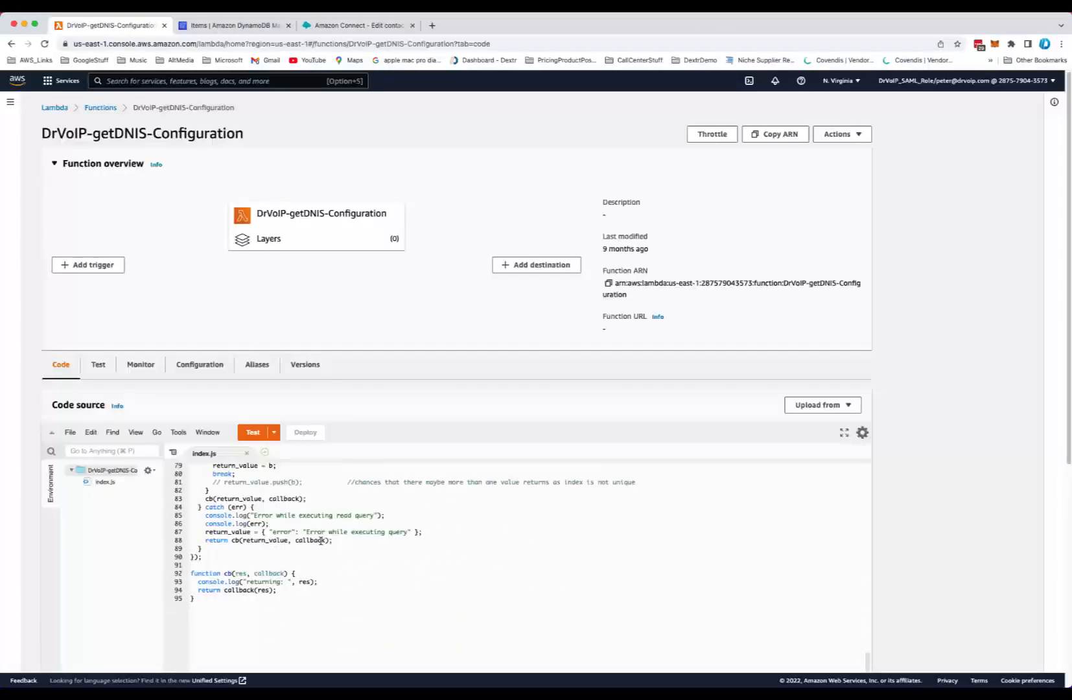
scroll(316, 548, "up", 15)
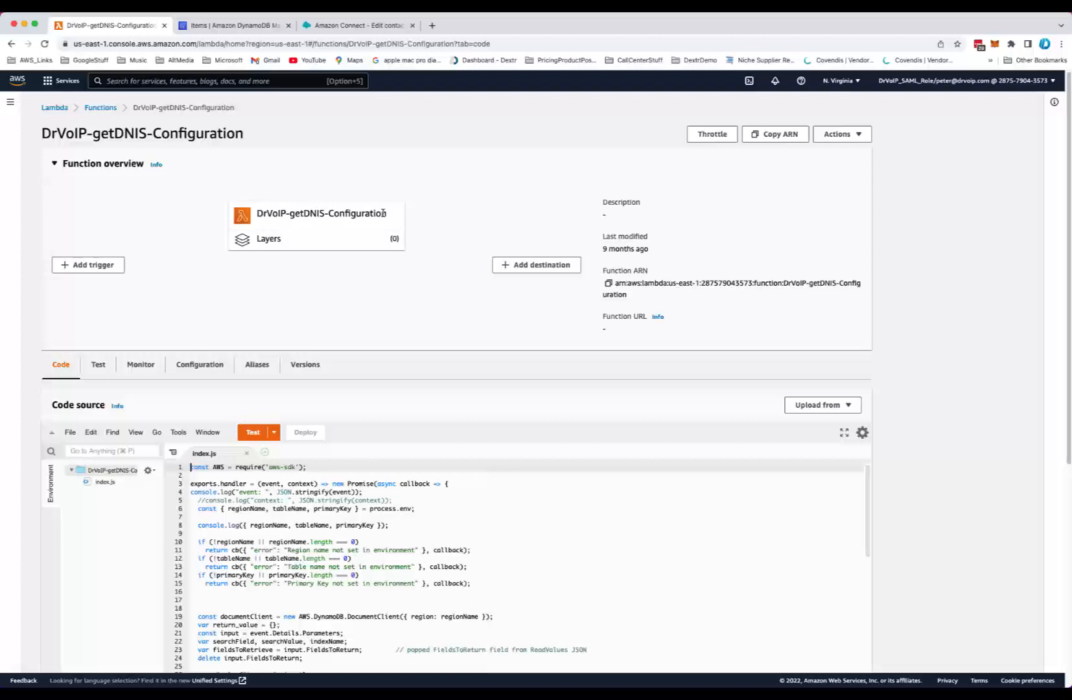
Open the function's configuration and review its environment variables primaryKey, regionName and tableName
left_click(203, 371)
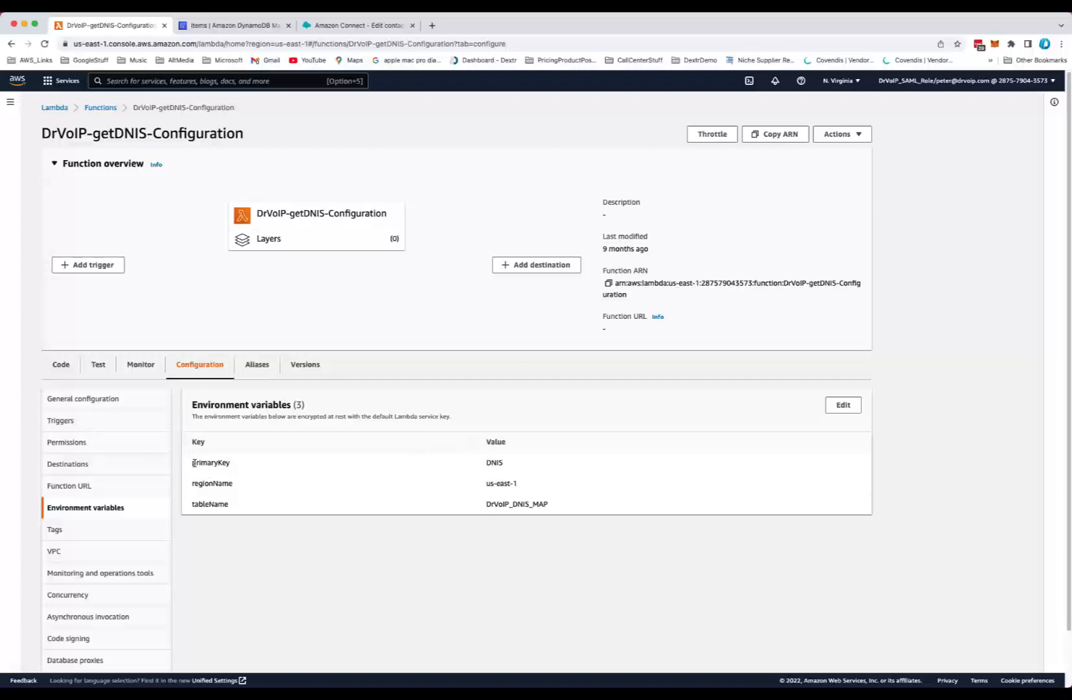
left_click_drag(193, 464, 265, 466)
left_click_drag(191, 485, 251, 491)
left_click_drag(485, 485, 531, 487)
left_click_drag(191, 506, 234, 505)
left_click_drag(484, 506, 575, 511)
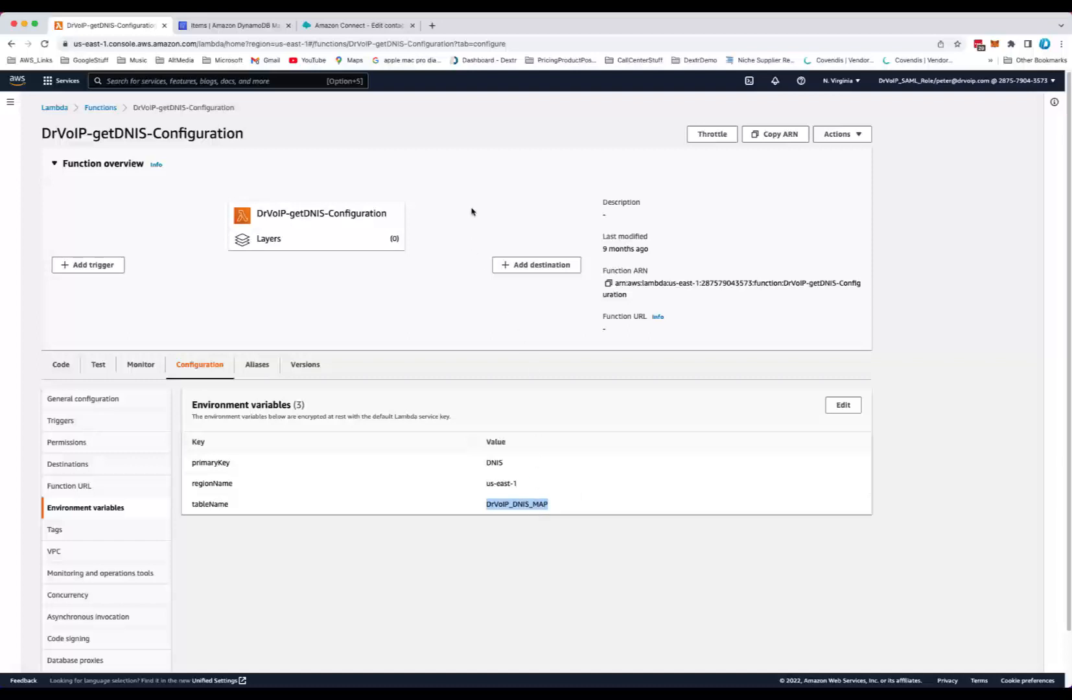
Switch to the DrVoIP_DNIS_MAP DynamoDB table and open the item for the main production toll-free number
left_click(240, 28)
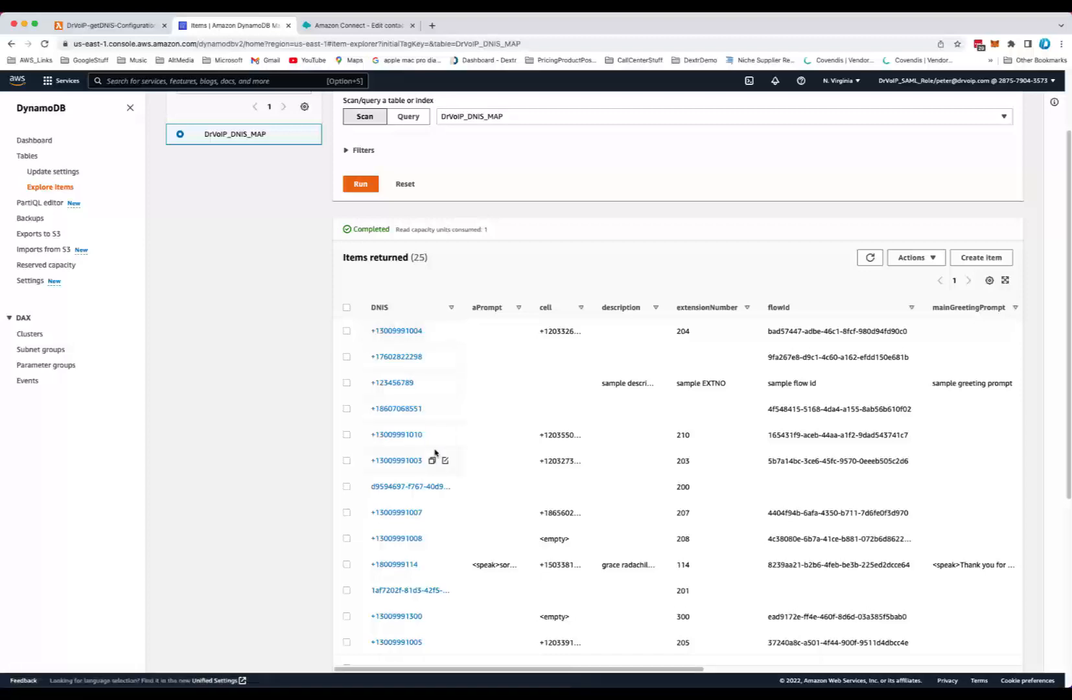
scroll(431, 449, "down", 5)
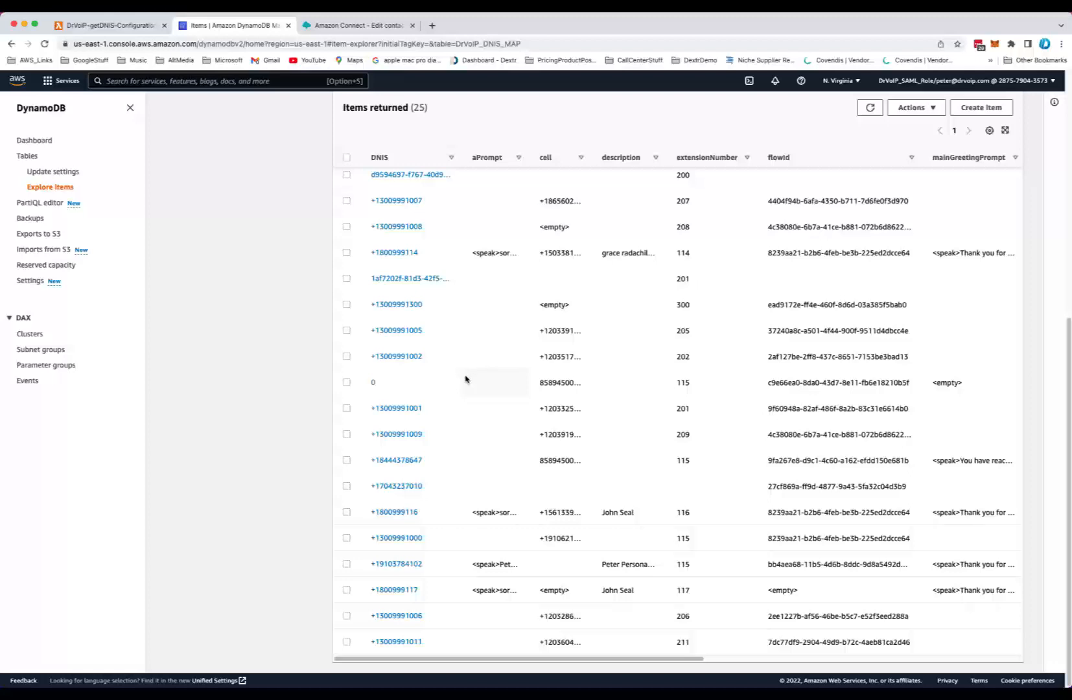
left_click(398, 461)
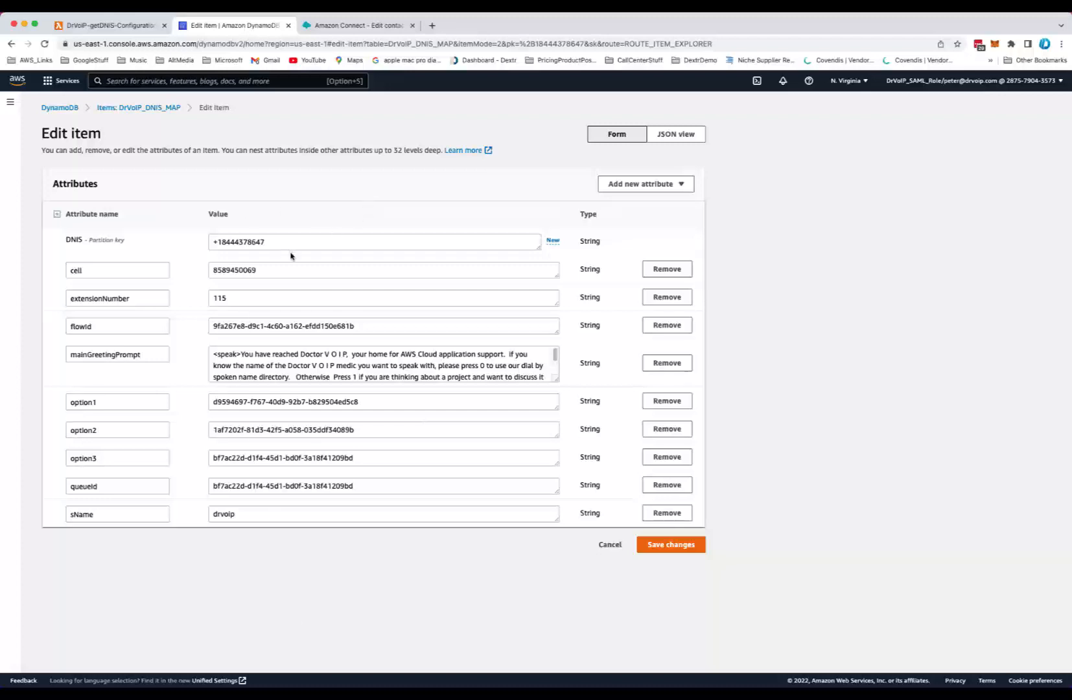
Review the item's DNIS, extensionNumber, flowId and mainGreetingPrompt attributes and their values
left_click_drag(87, 242, 136, 242)
left_click_drag(284, 240, 168, 239)
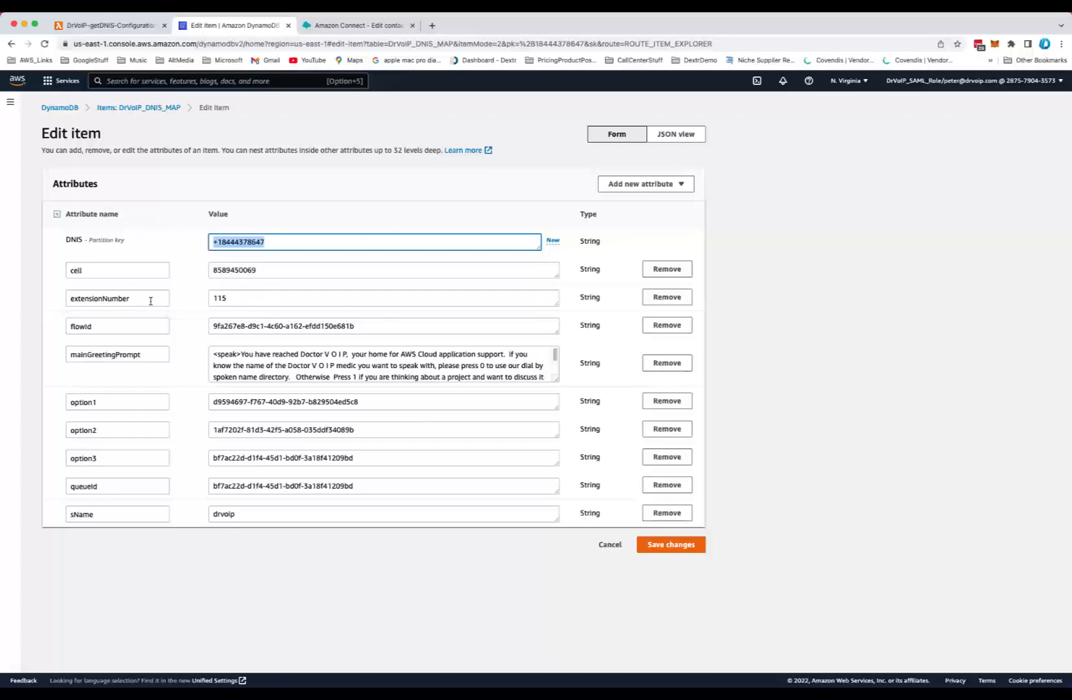
left_click_drag(151, 299, 36, 299)
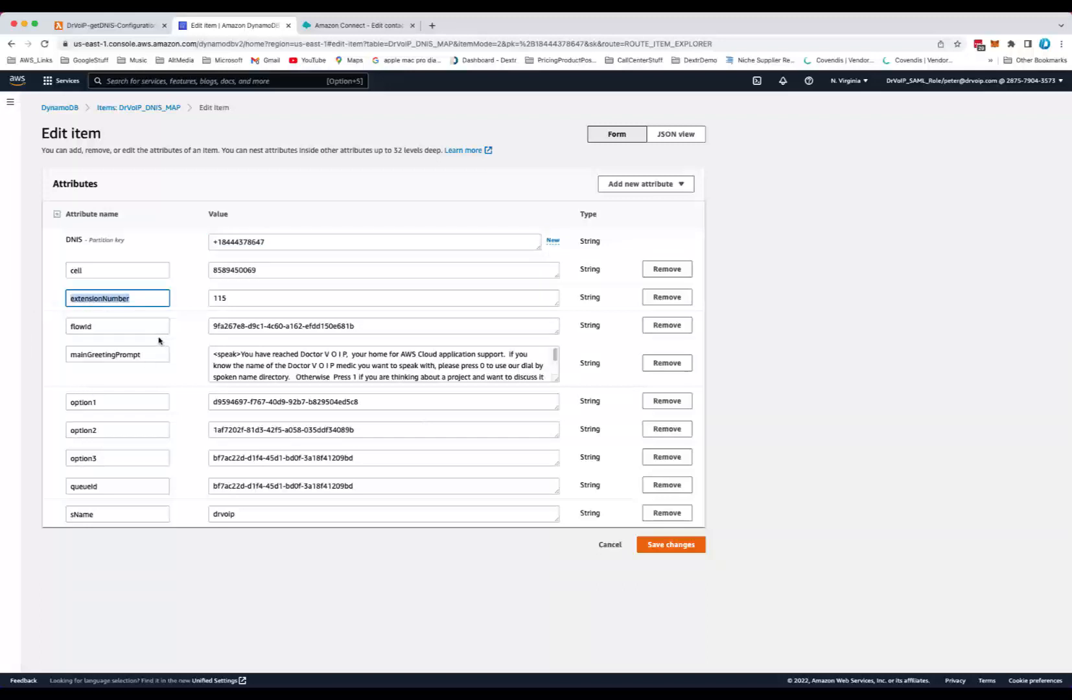
left_click_drag(148, 328, 62, 327)
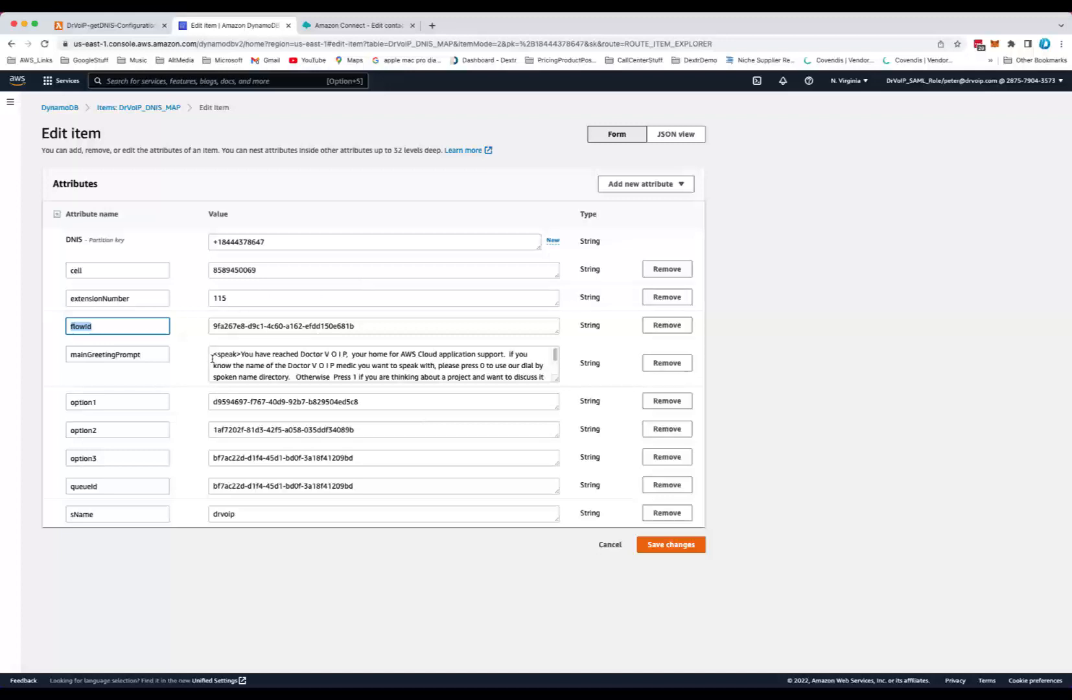
left_click_drag(213, 355, 544, 381)
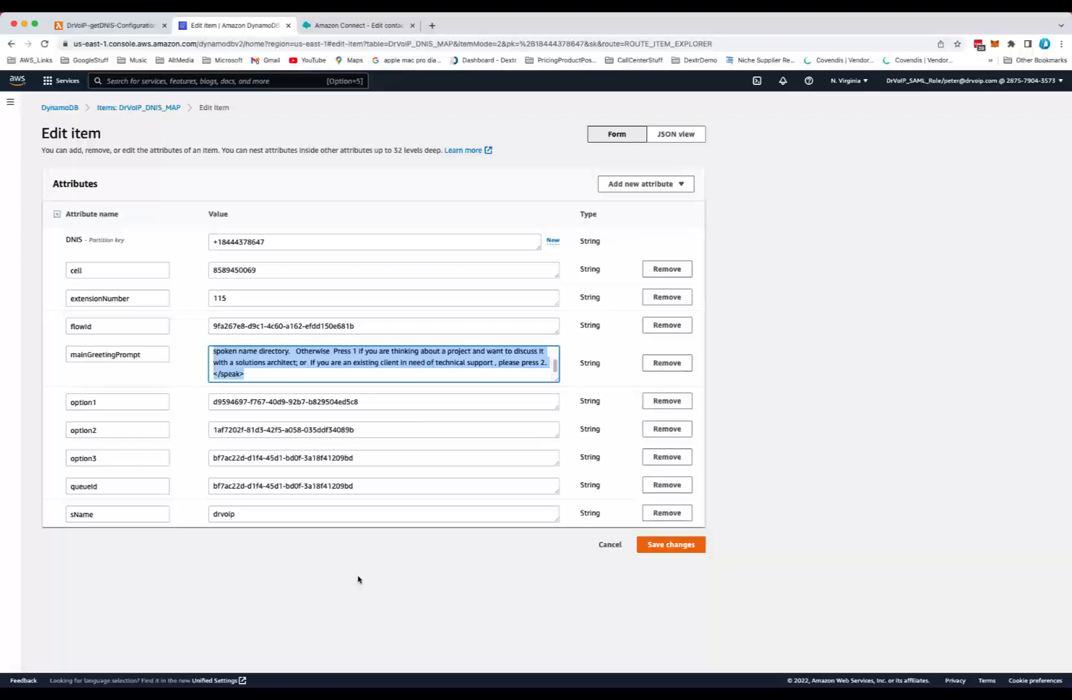
left_click(446, 608)
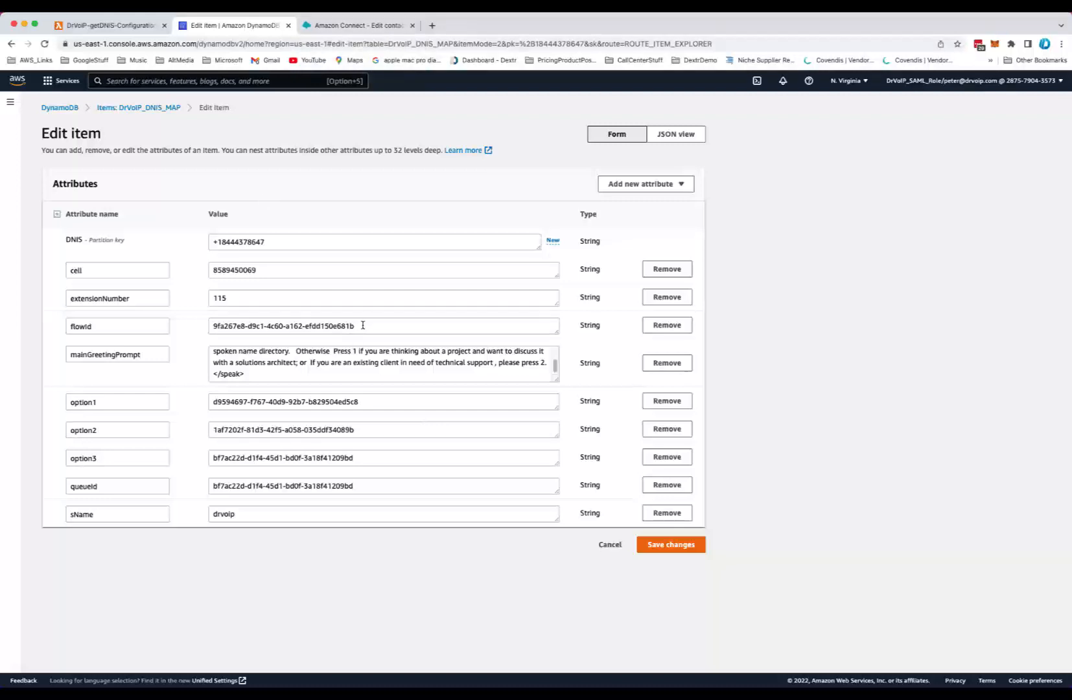
left_click_drag(362, 325, 210, 325)
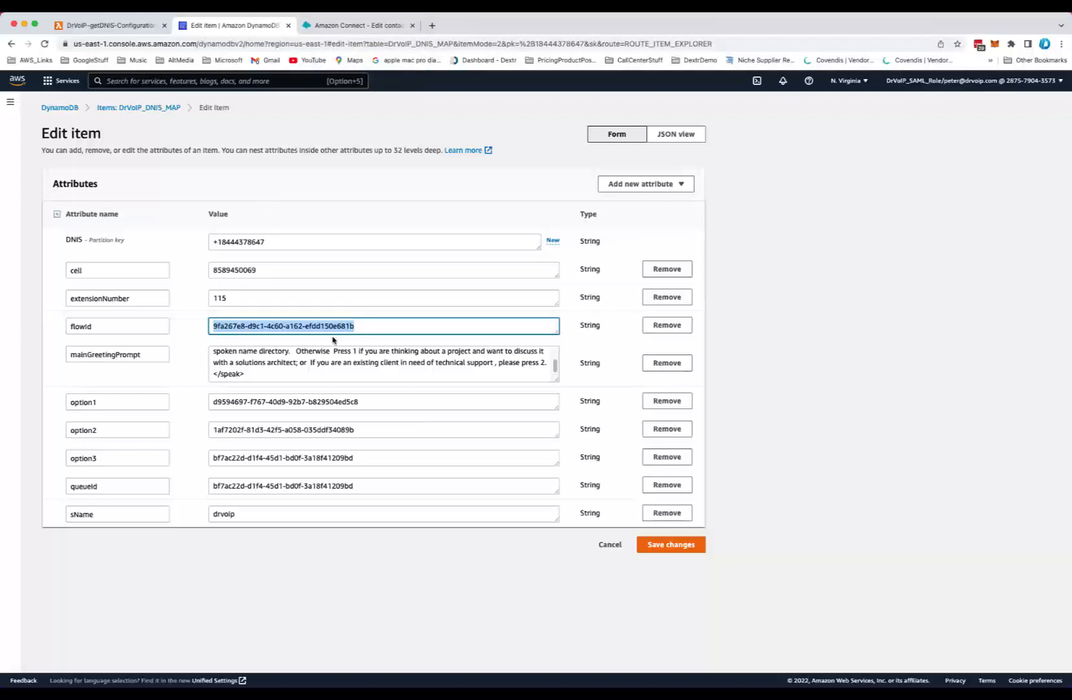
Return to the -DNISCONFIG contact flow and show its additional flow information
left_click(334, 26)
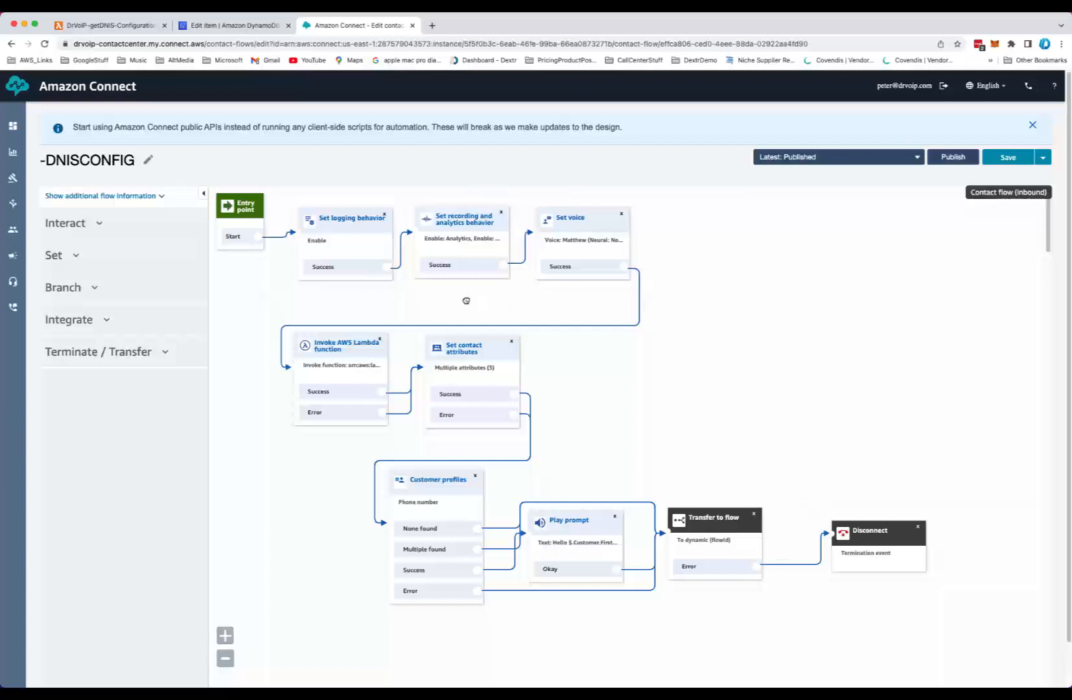
left_click(85, 201)
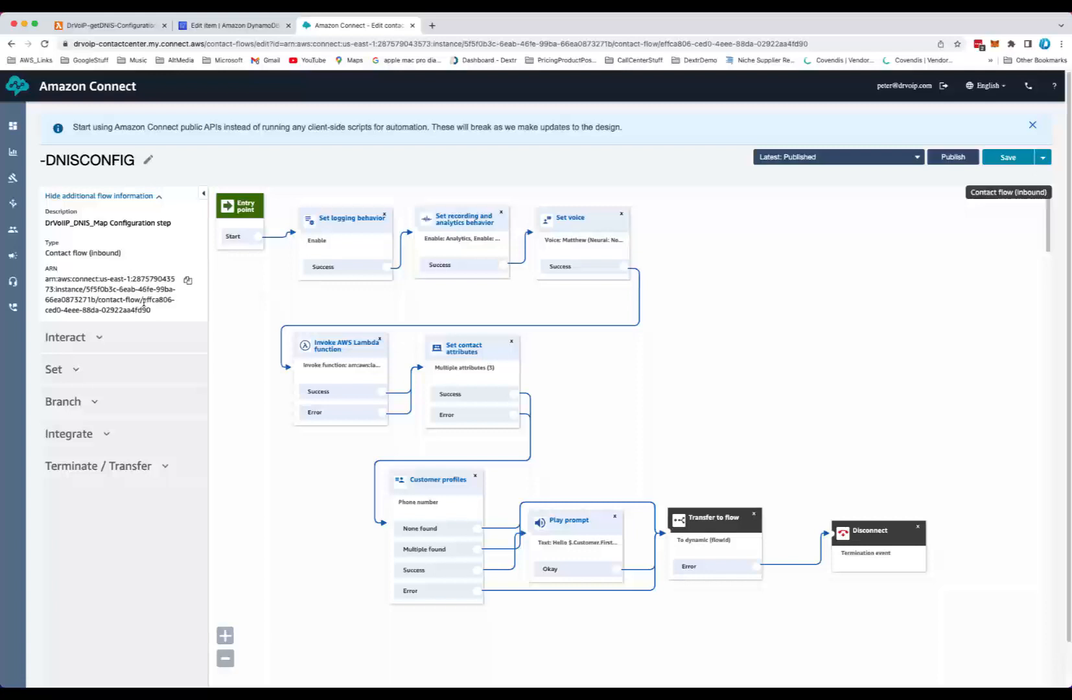
Highlight the -DNISCONFIG flow's ARN to point out its contact-flow ID
left_click_drag(143, 300, 189, 305)
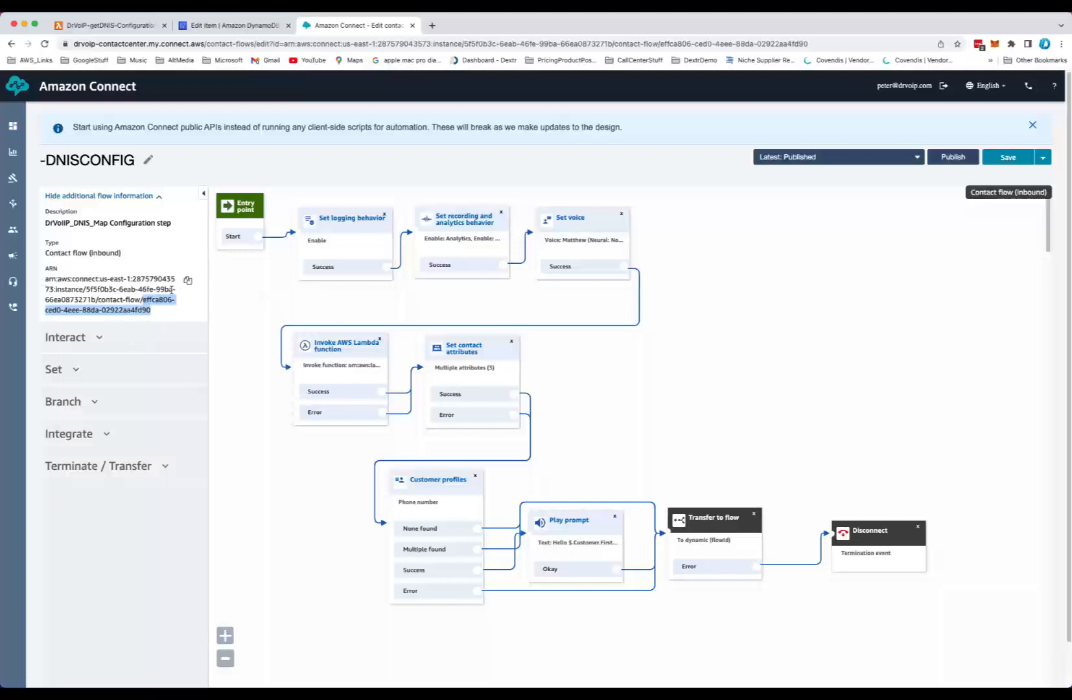
left_click(44, 279)
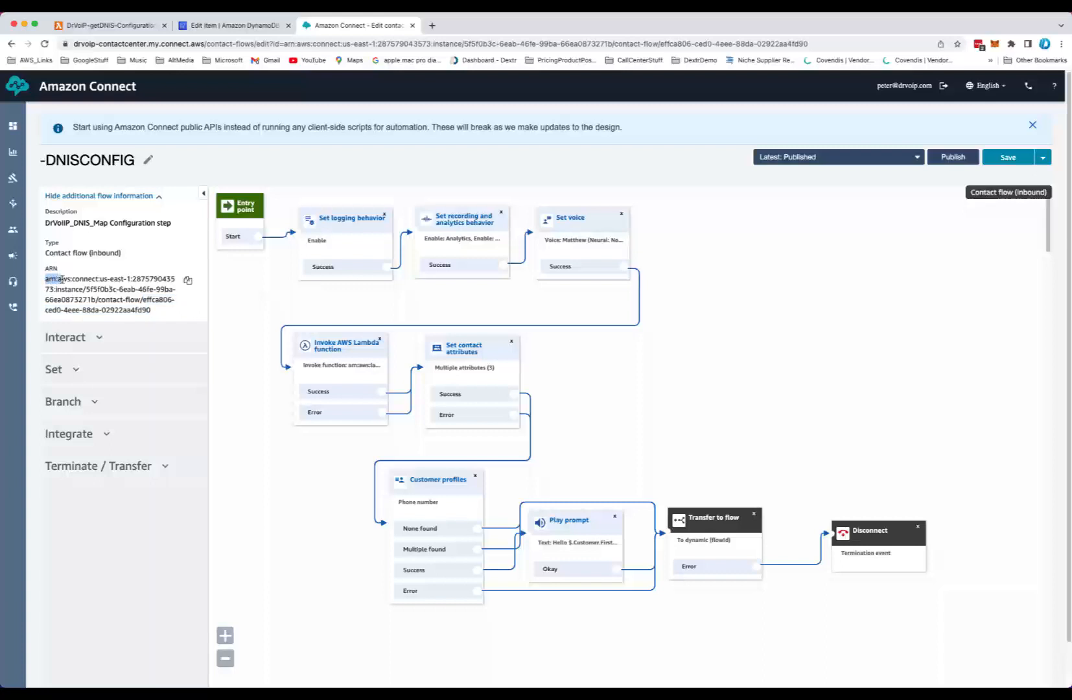
left_click_drag(62, 279, 159, 318)
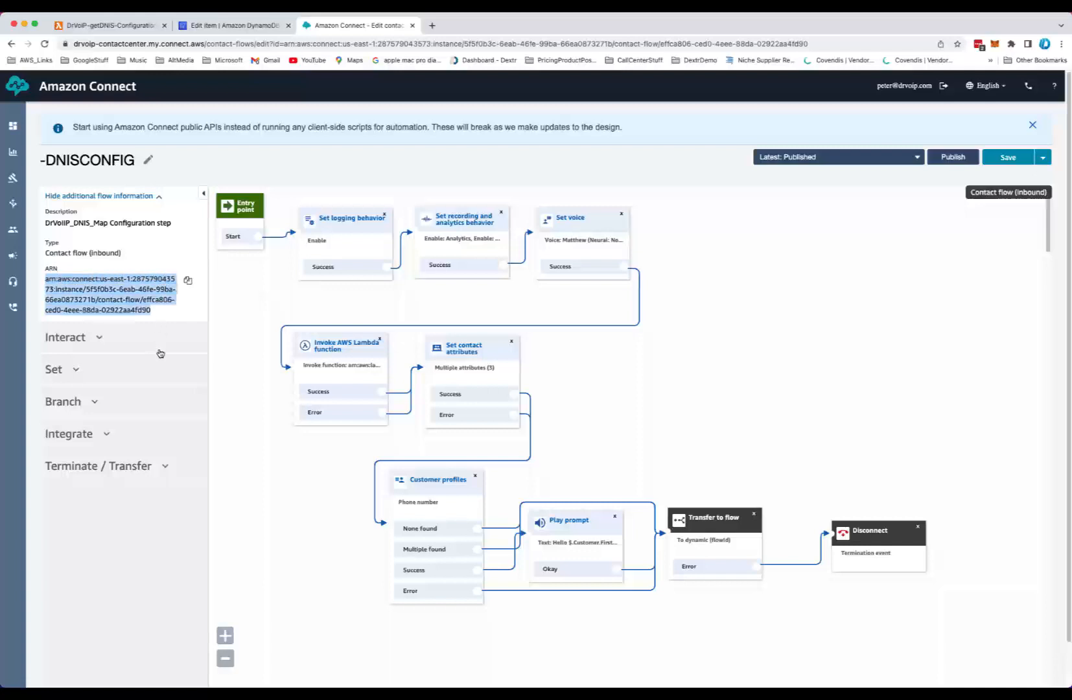
left_click(175, 250)
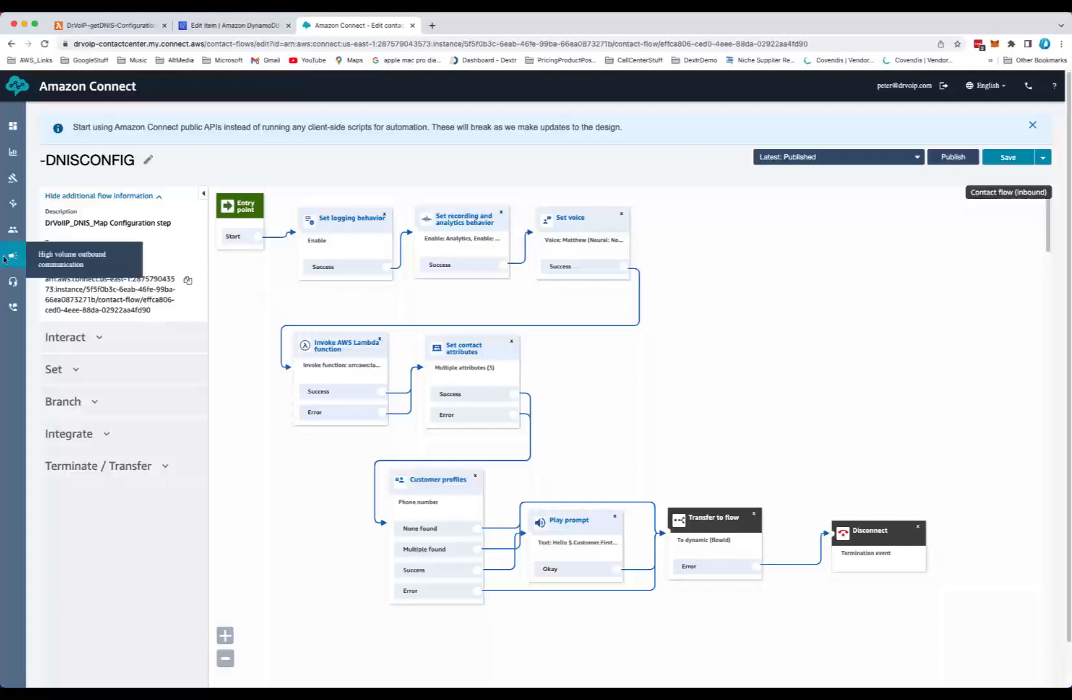
Open the list of contact flows from the routing menu and scroll through it
mouse_move(13, 206)
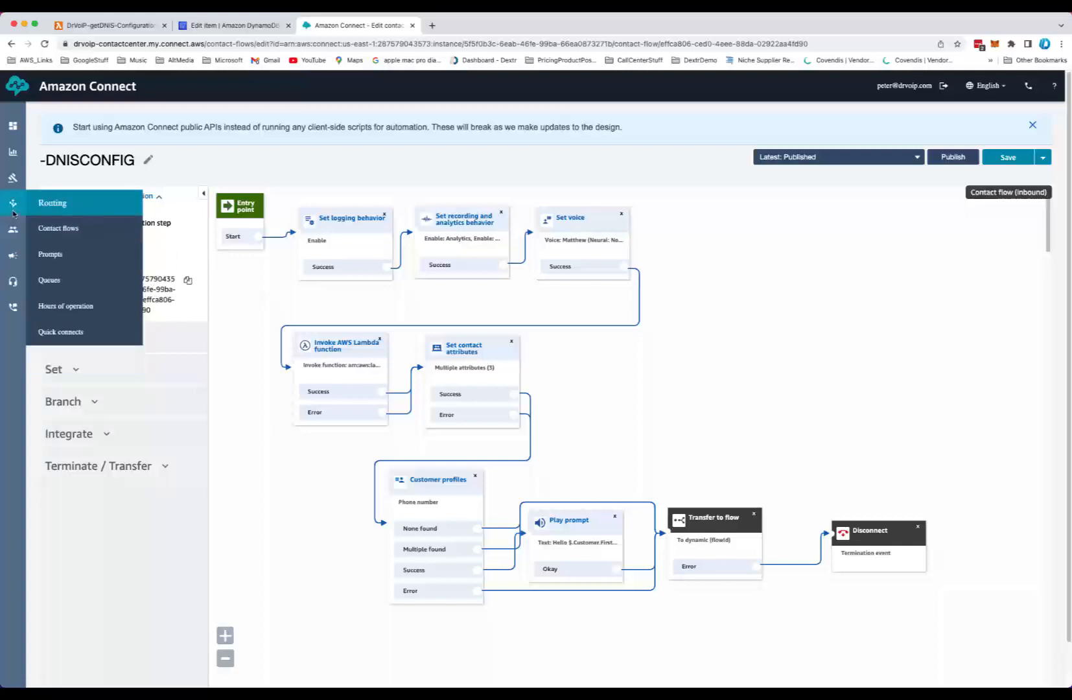
left_click(53, 228)
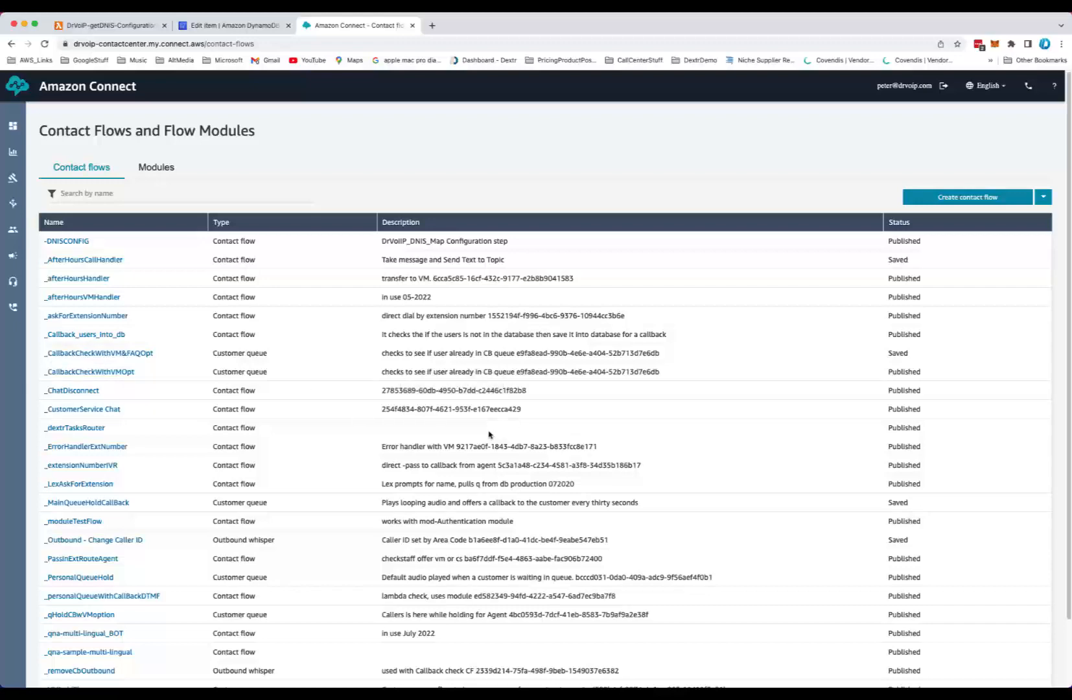
scroll(479, 414, "down", 1)
scroll(490, 433, "down", 1)
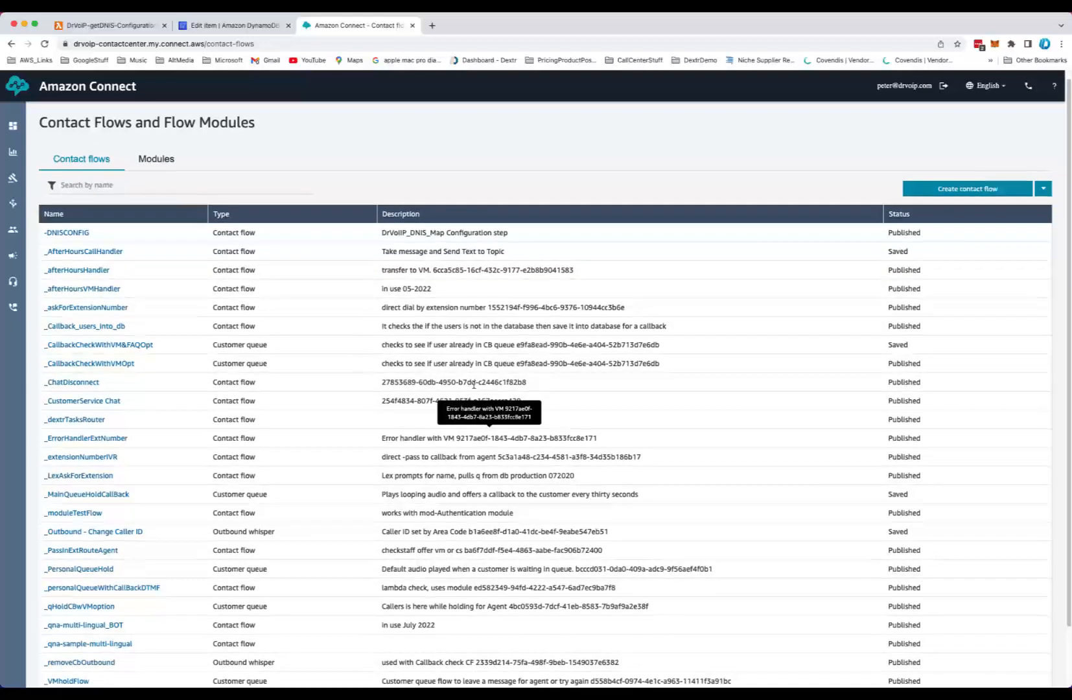
Compare the Lambda function's environment variables with the DynamoDB item's flowId, then return to the contact flows list
left_click(107, 25)
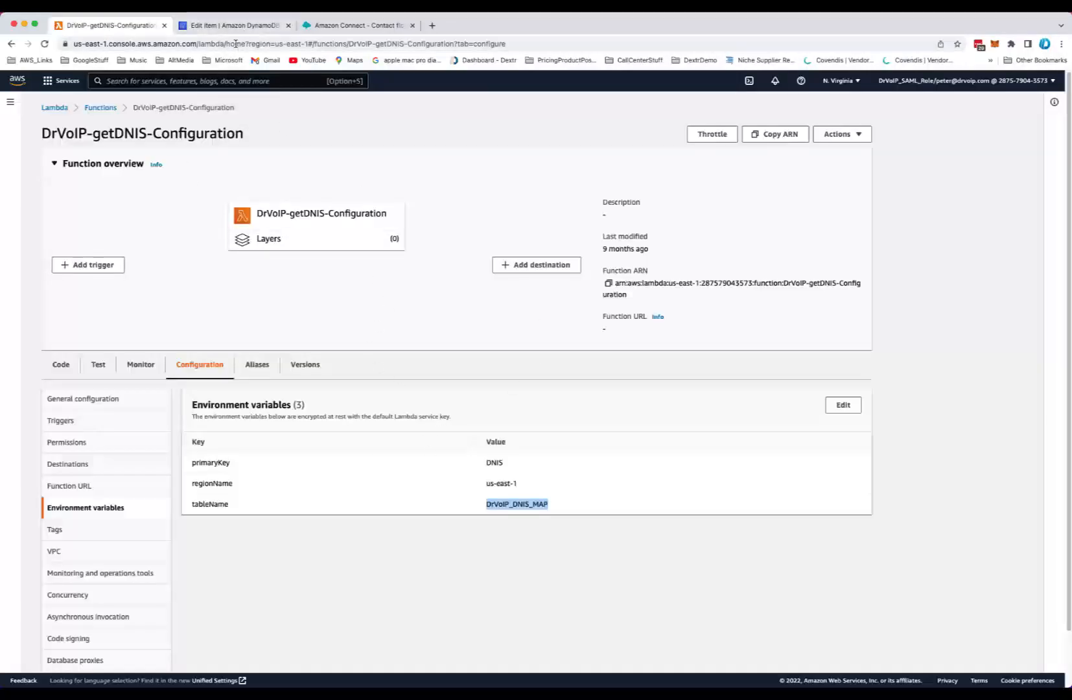
left_click(235, 26)
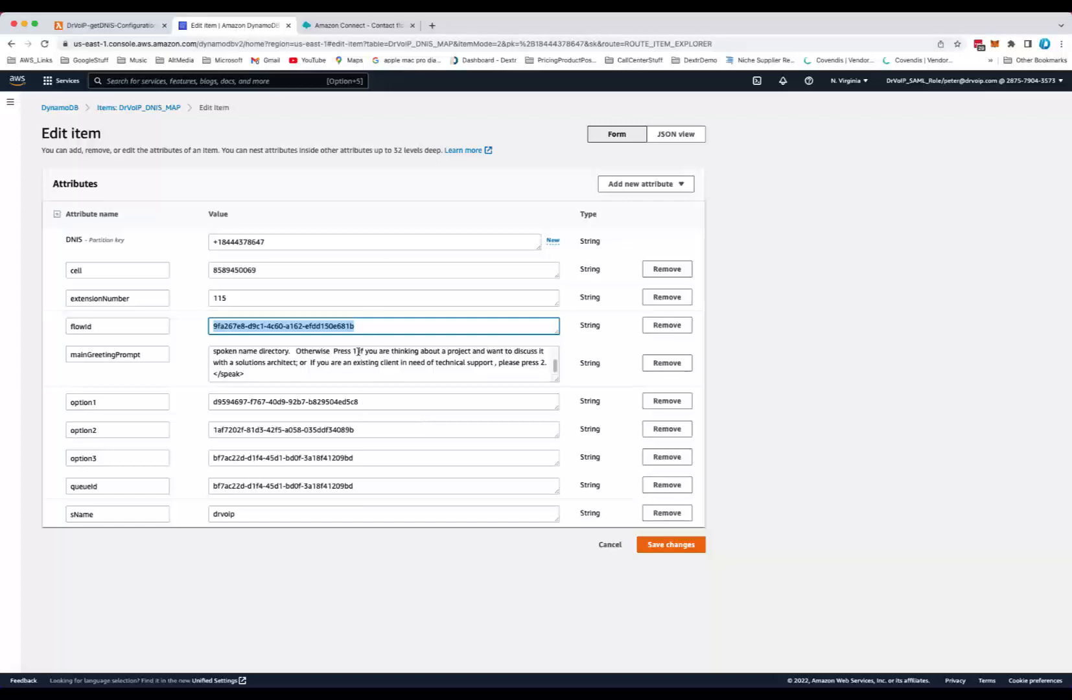
left_click(324, 25)
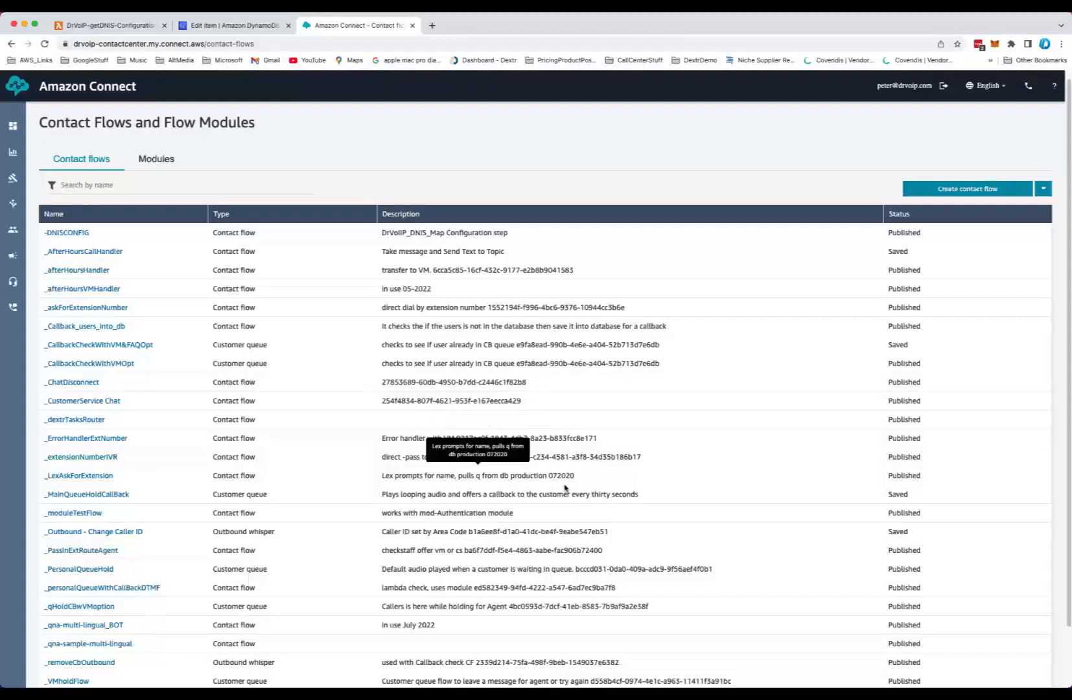
Page through the contact flows list and open the _Xfer_IVR flow
scroll(644, 495, "down", 1)
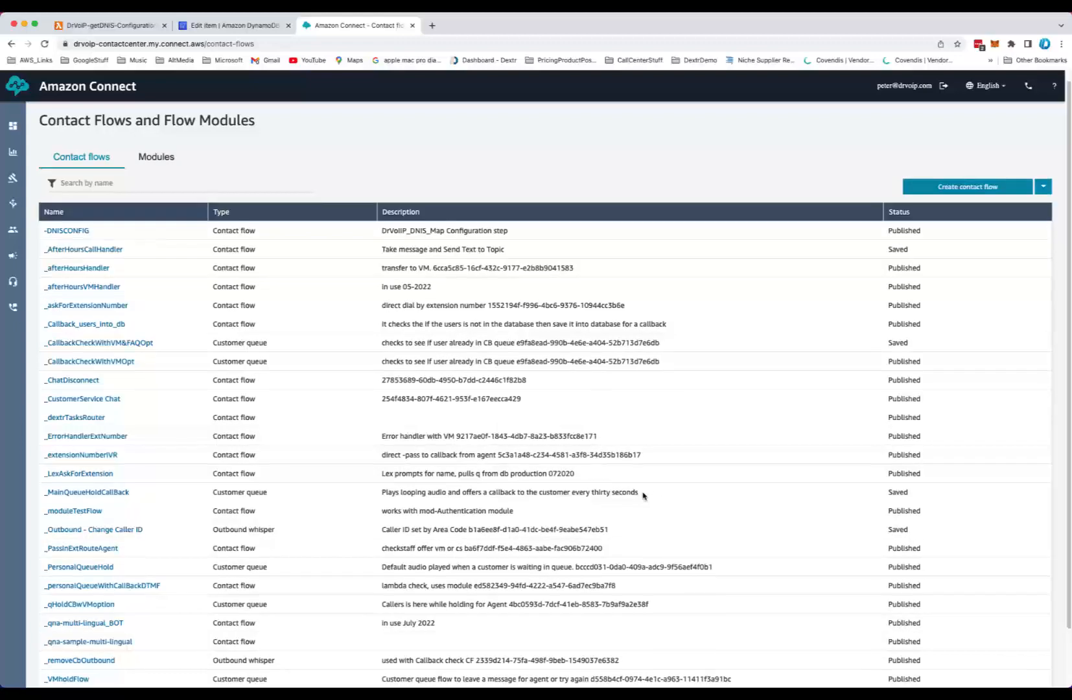
scroll(643, 496, "down", 2)
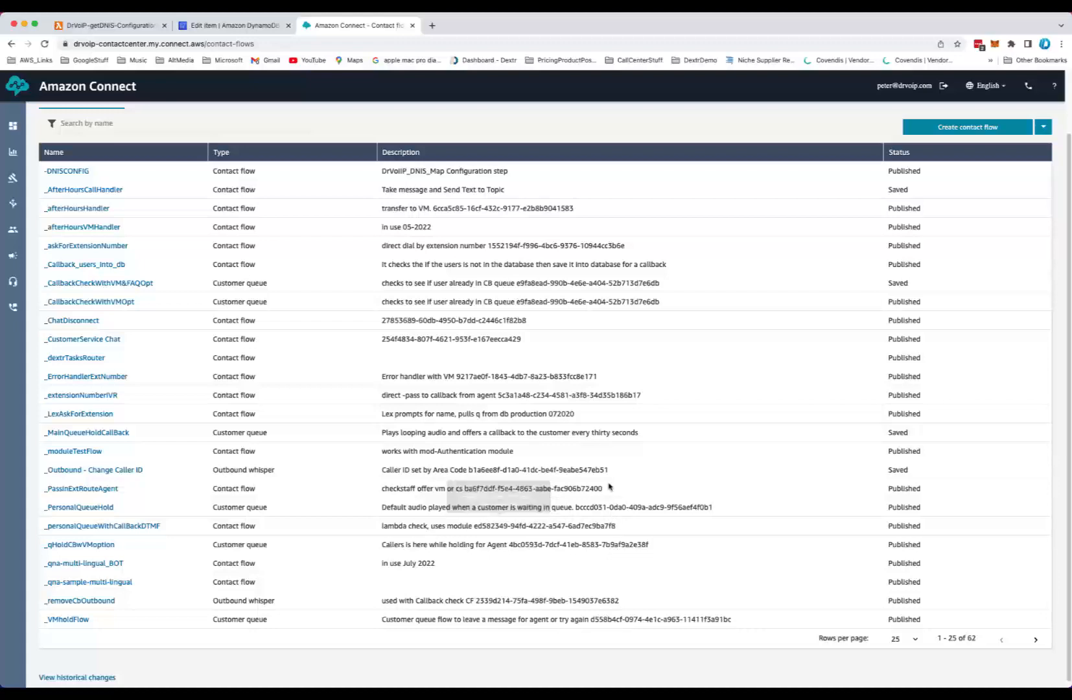
scroll(595, 425, "up", 1)
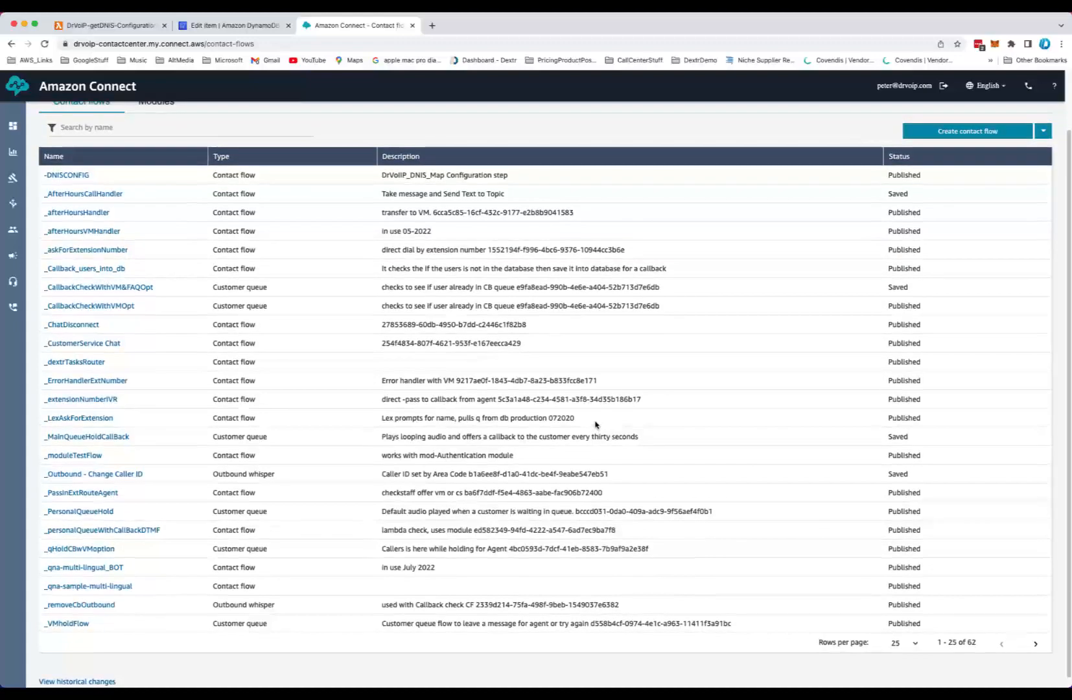
scroll(595, 425, "down", 1)
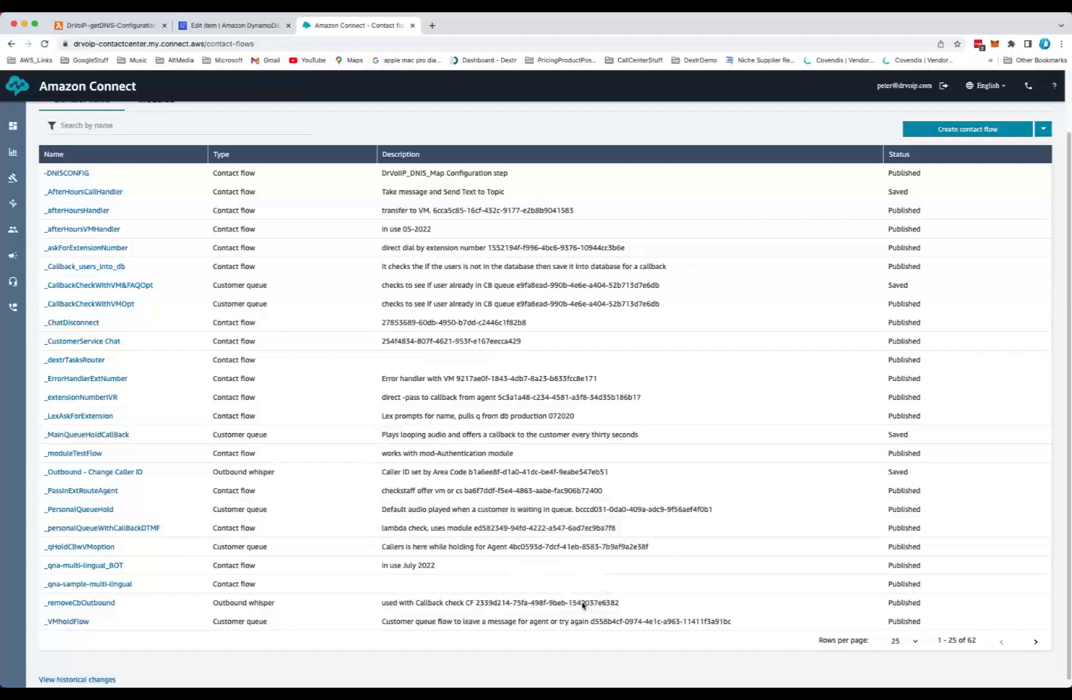
scroll(582, 603, "down", 1)
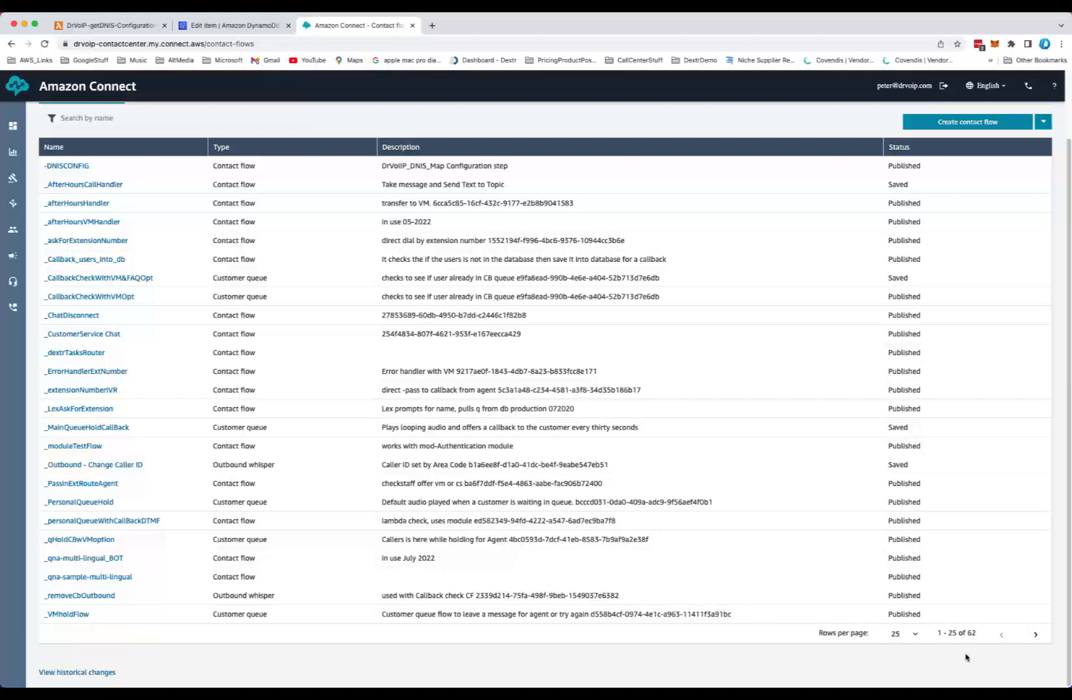
left_click(1035, 635)
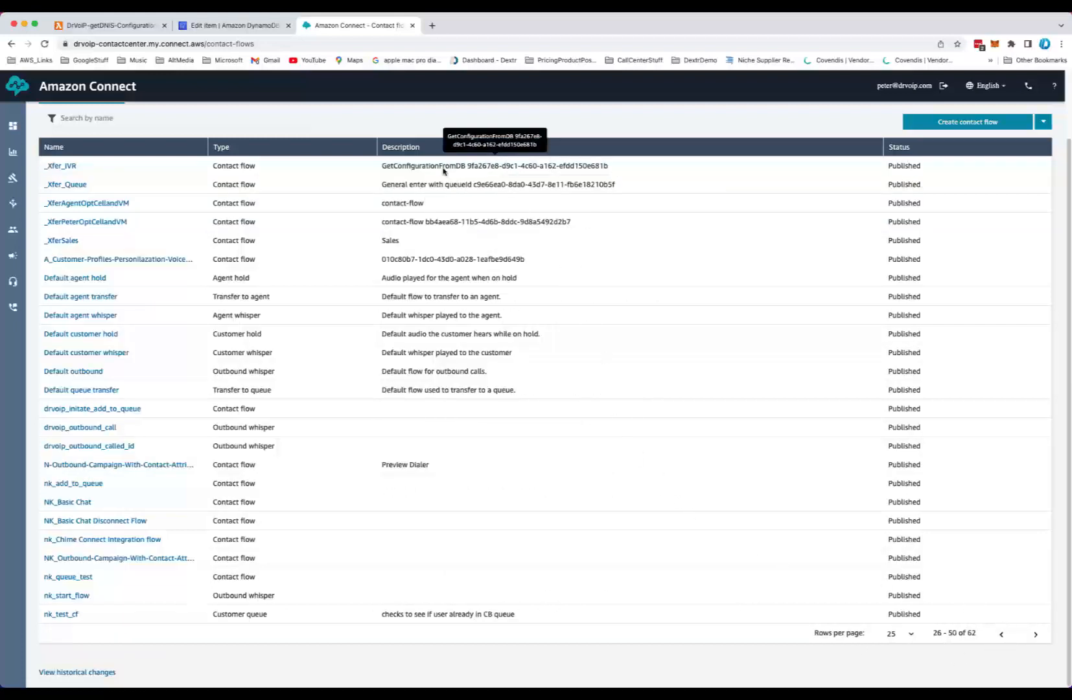
left_click(63, 167)
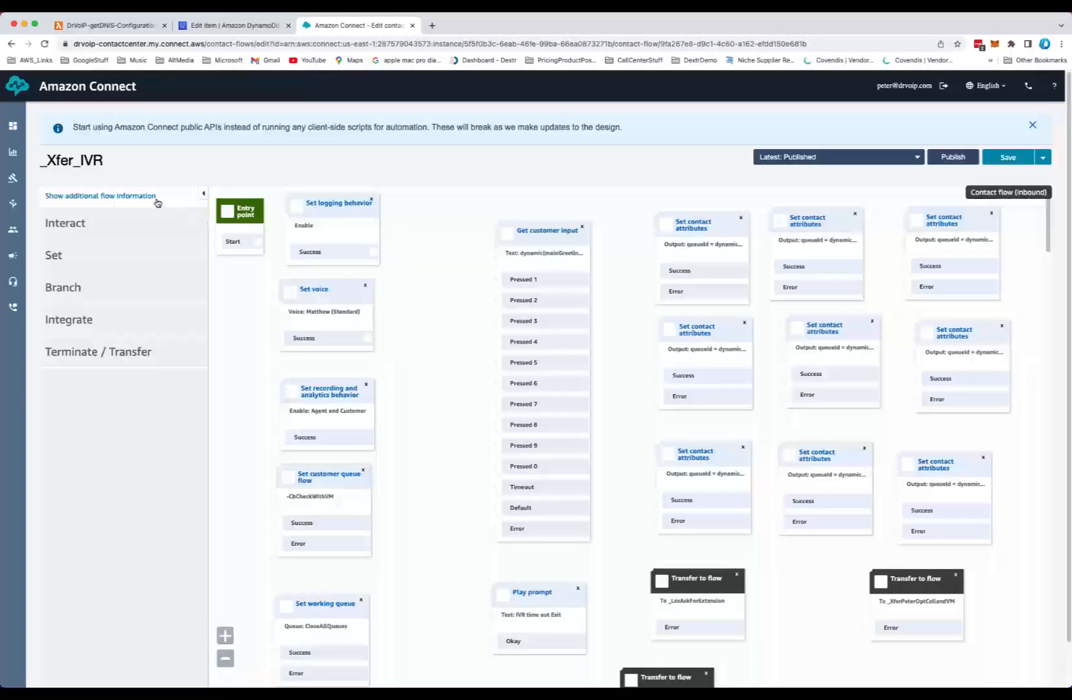
Show the _Xfer_IVR flow's additional information and view the Save options menu
left_click(134, 197)
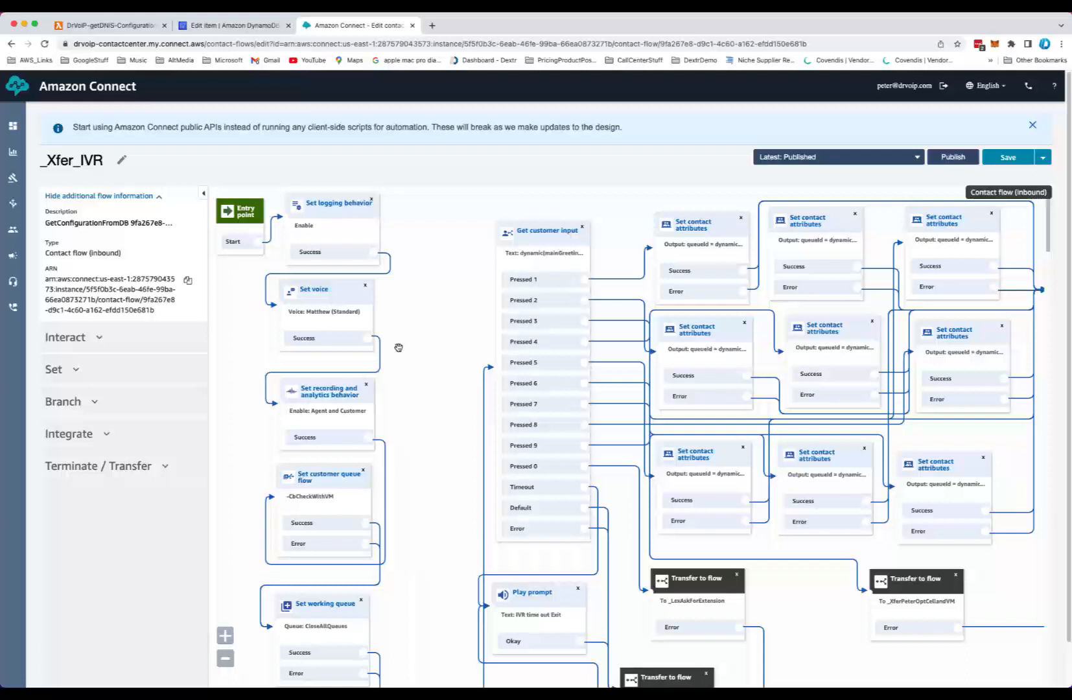
left_click(1044, 157)
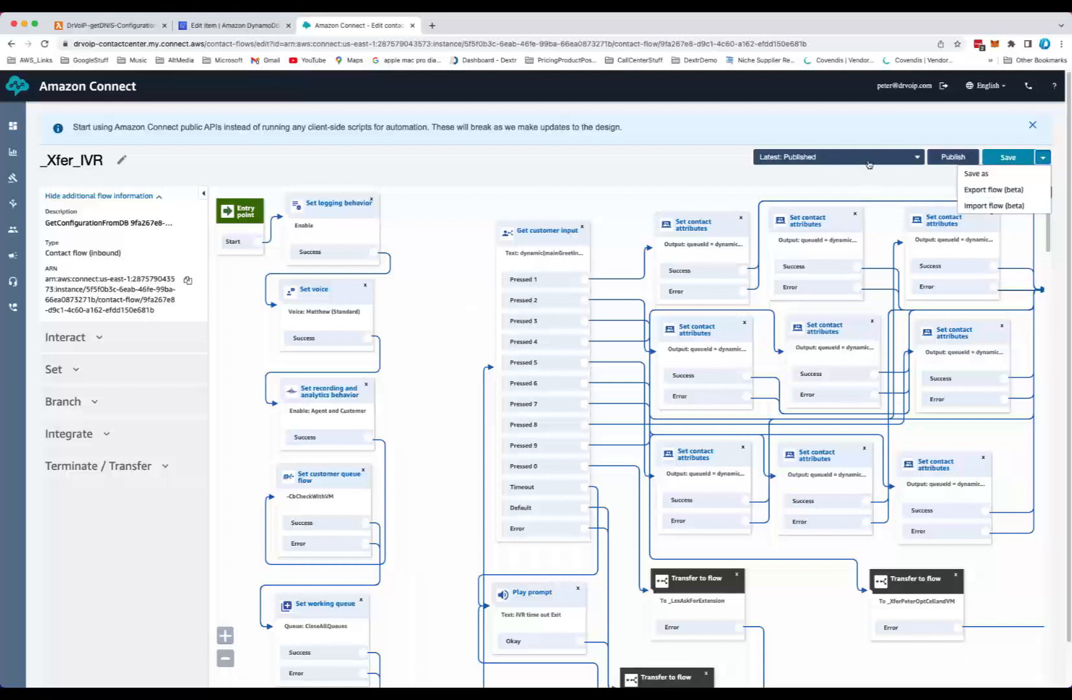
left_click(574, 172)
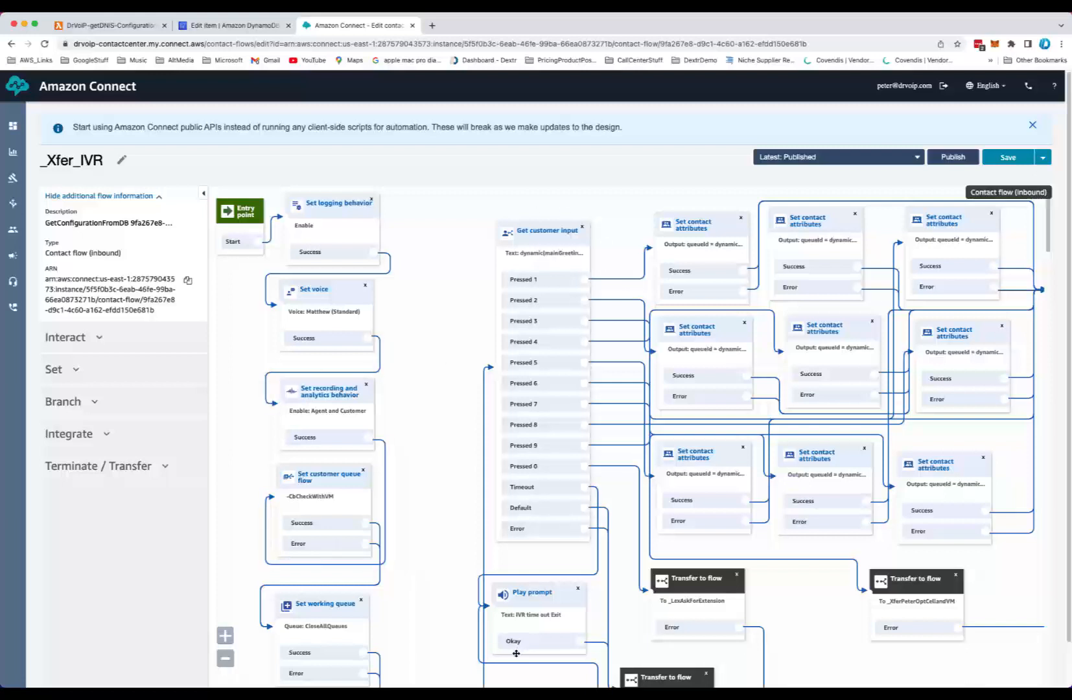
Open the Get customer input block and review its mainGreetingPrompt attribute and DTMF options, then close it
left_click(557, 240)
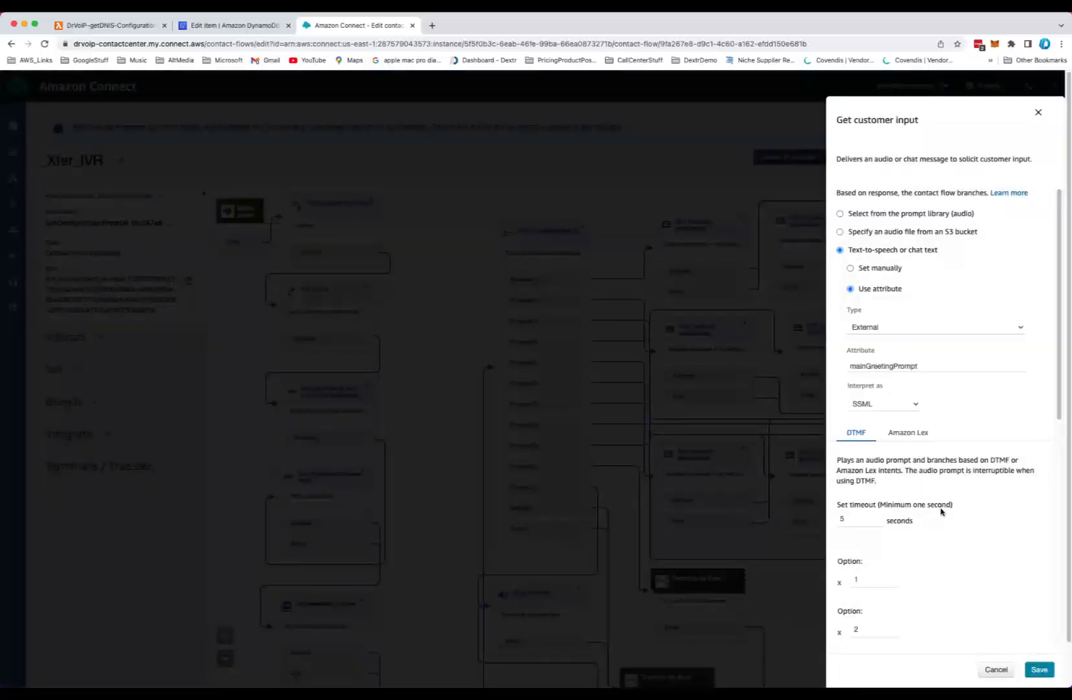
scroll(941, 512, "down", 2)
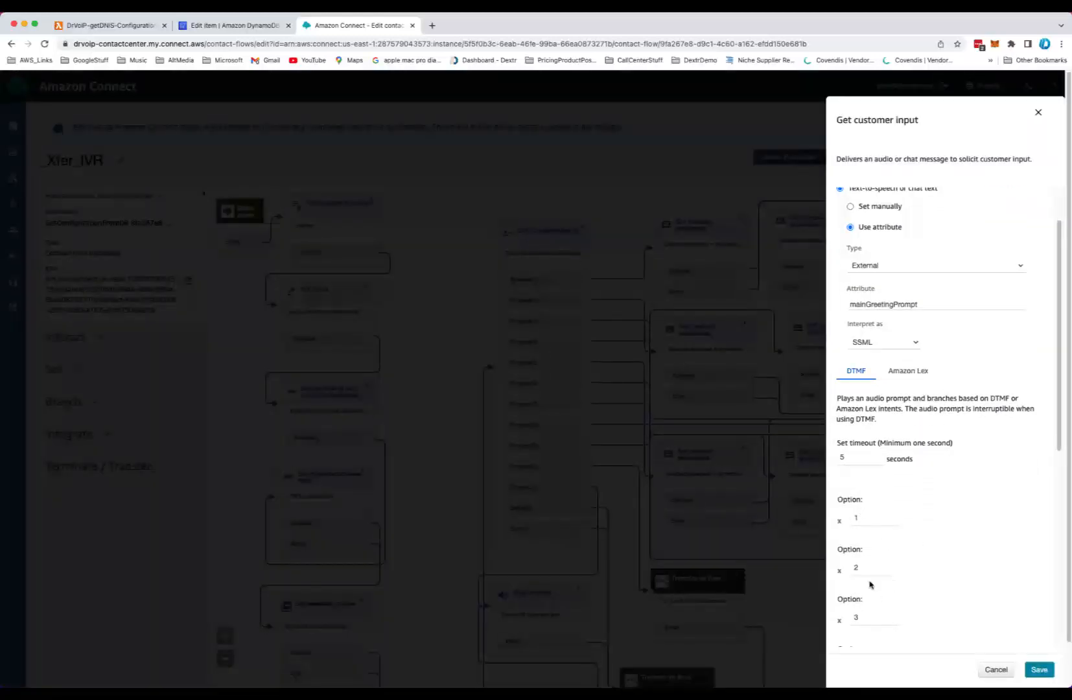
scroll(875, 627, "down", 3)
scroll(875, 627, "up", 4)
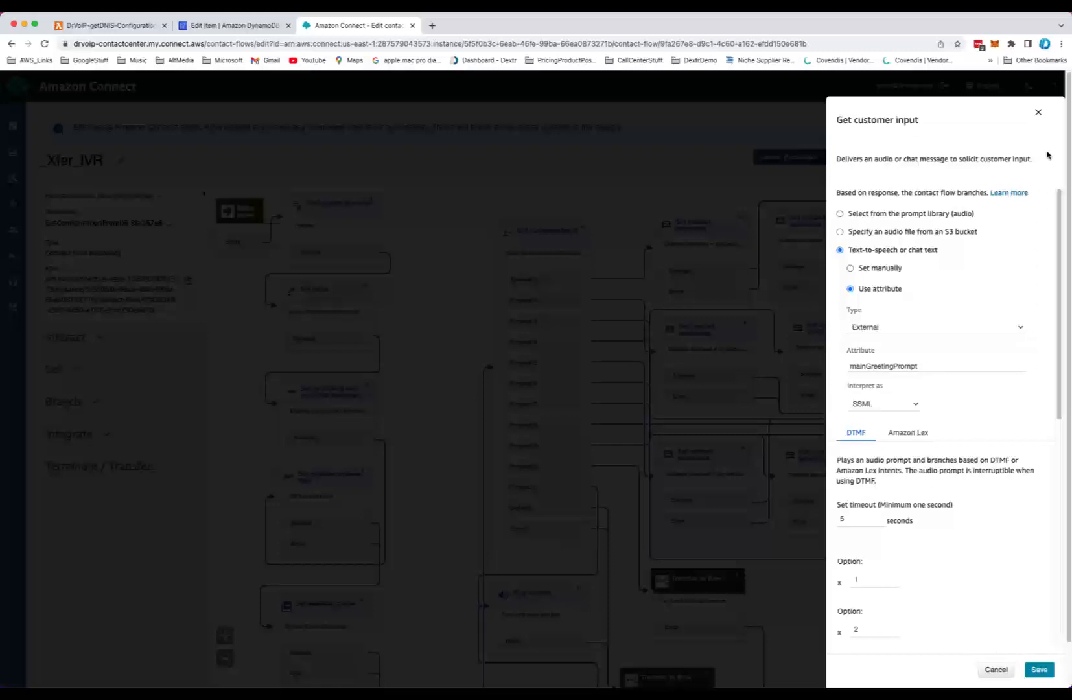
left_click(1039, 116)
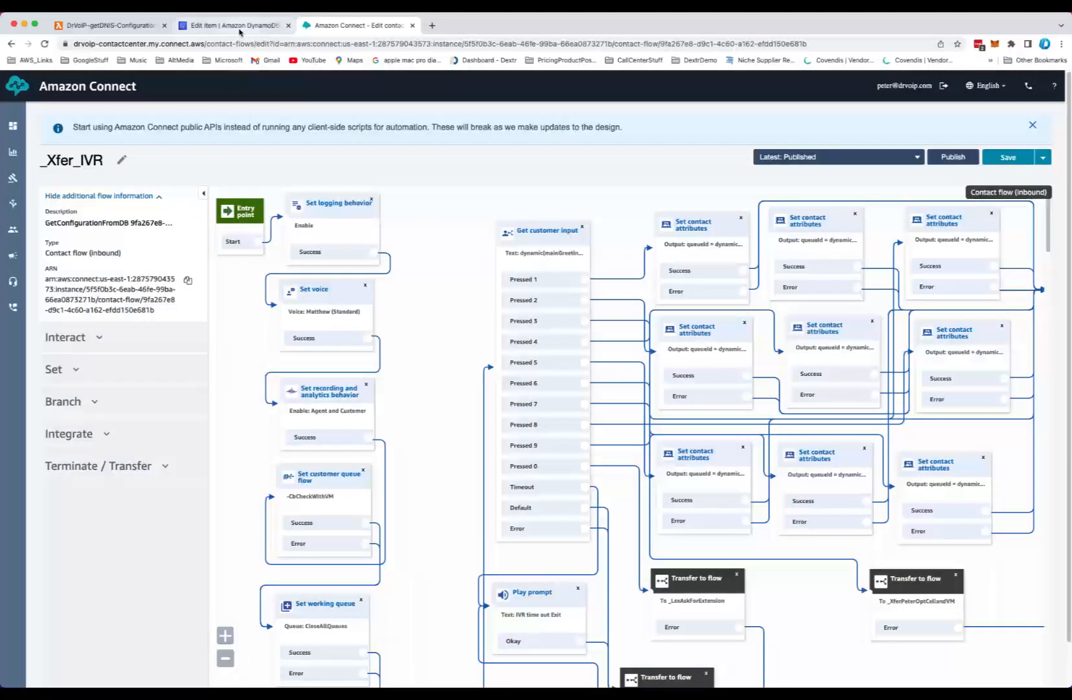
In the DynamoDB item, highlight the mainGreetingPrompt, option1 and option2 values, then return to the _Xfer_IVR flow
left_click(242, 27)
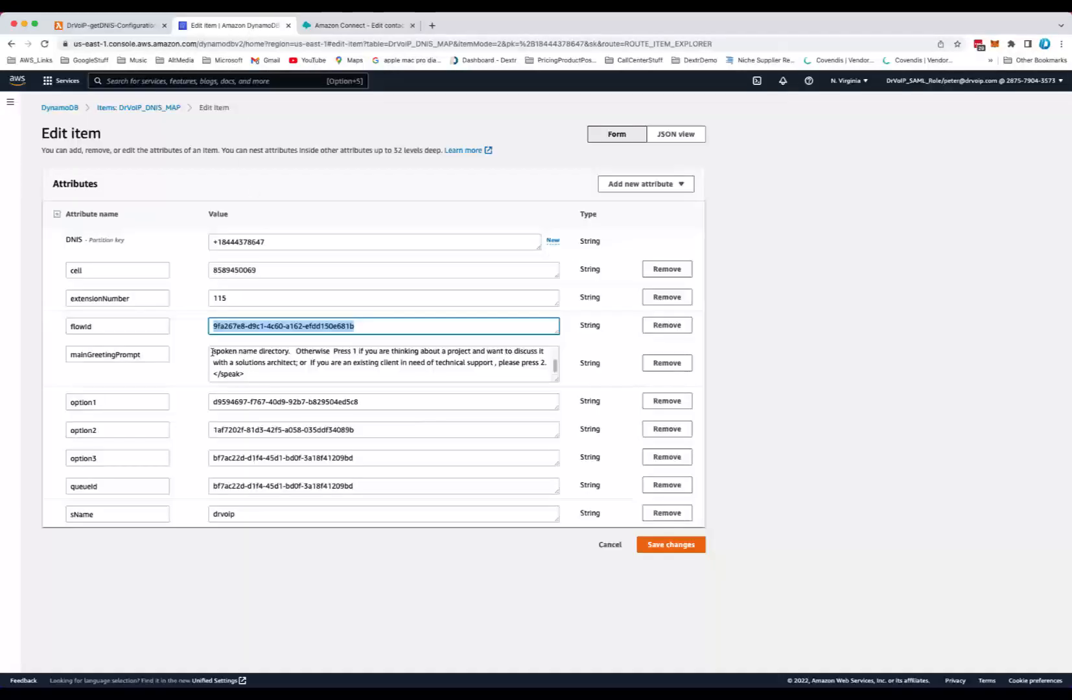
left_click_drag(265, 373, 181, 353)
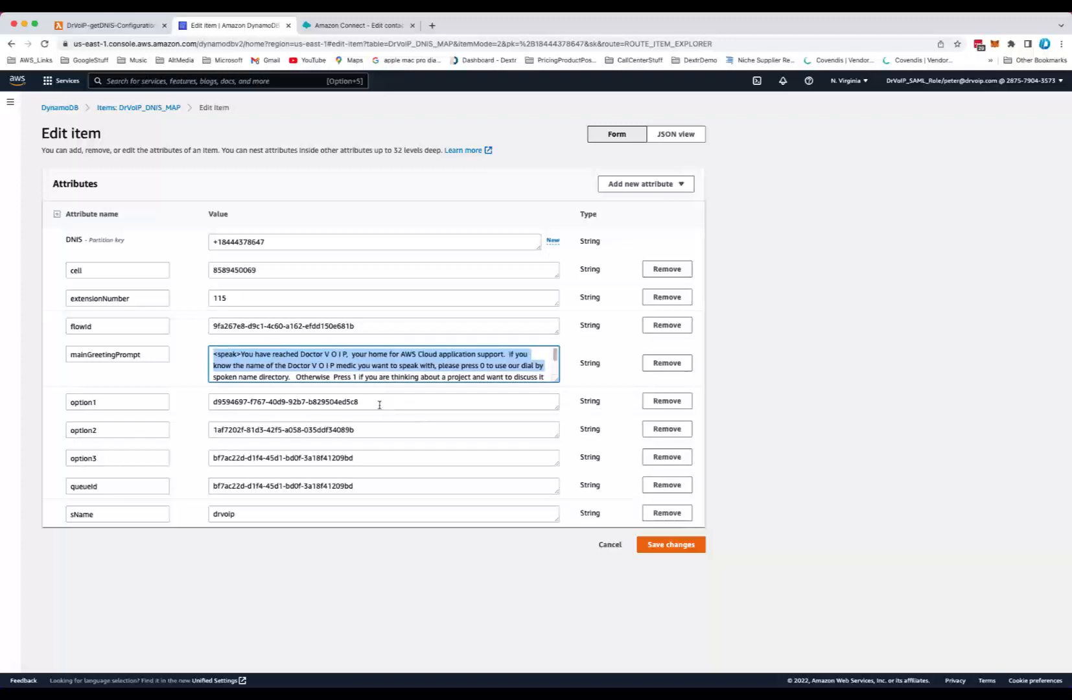
left_click_drag(379, 404, 166, 396)
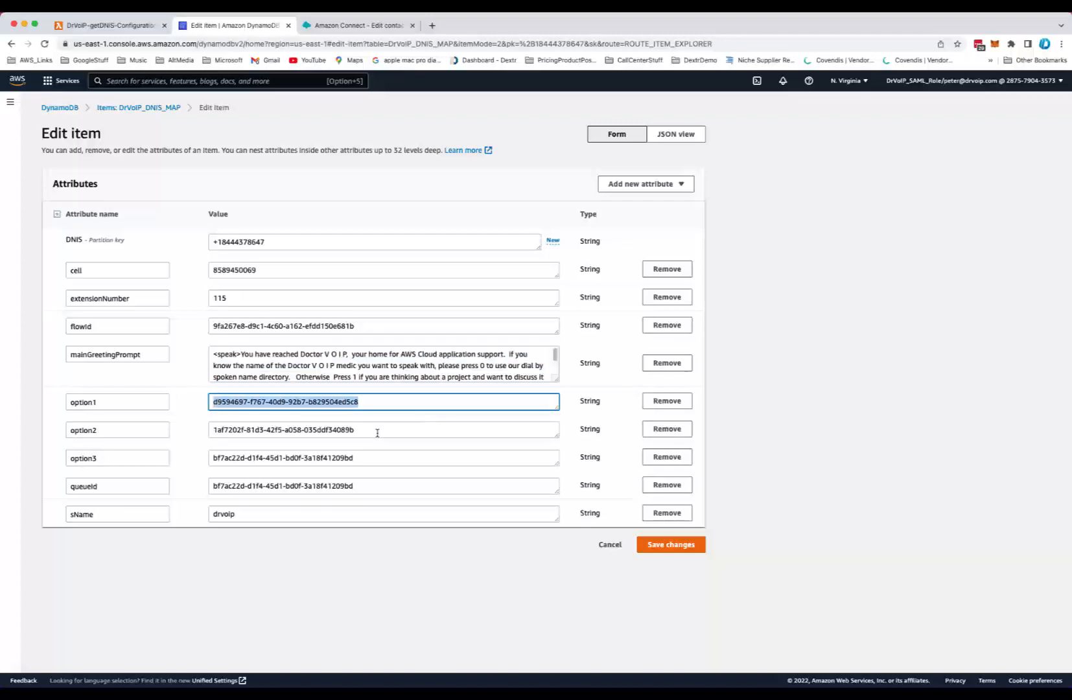
left_click_drag(378, 432, 203, 414)
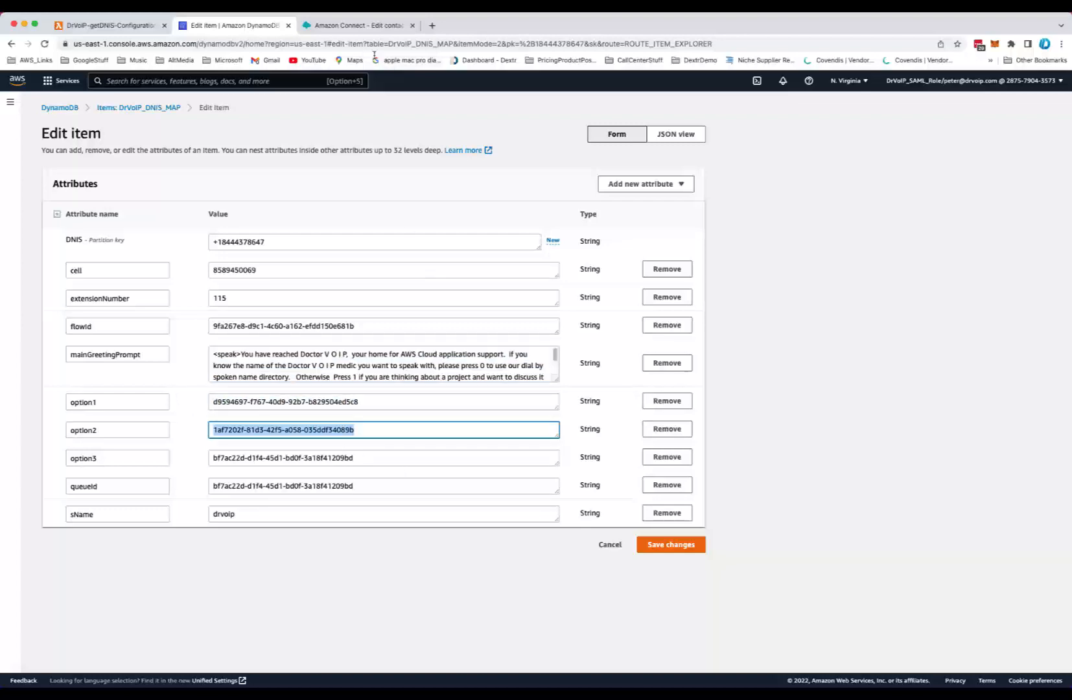
left_click(359, 24)
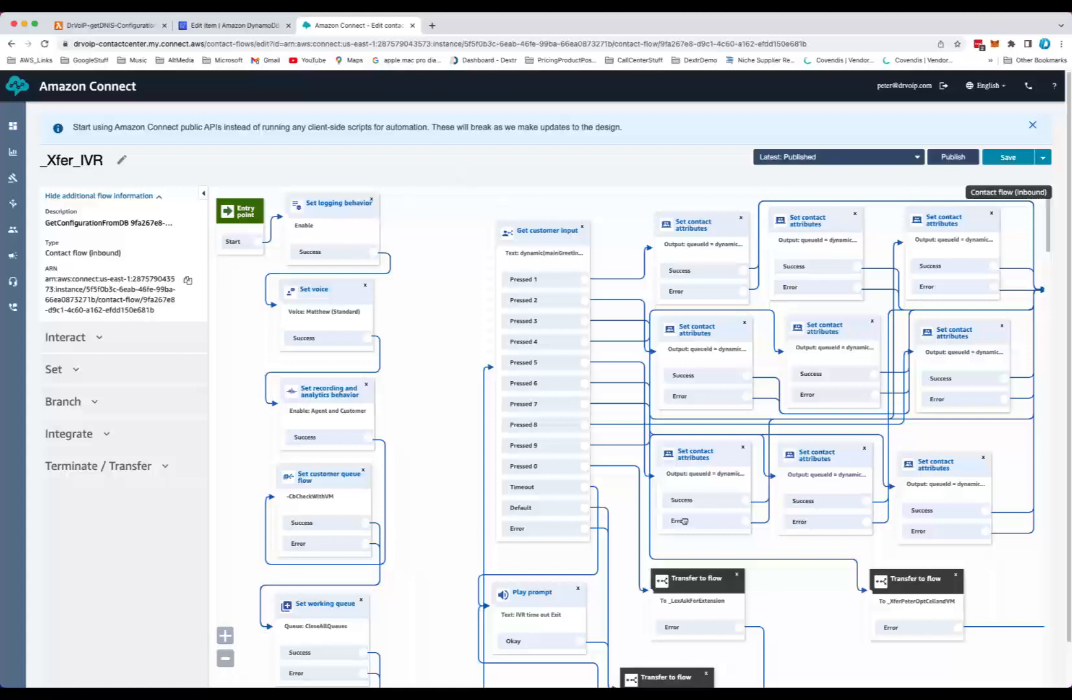
Pan around the _Xfer_IVR flow and open the first Set contact attributes block to review its queueId attribute
left_click_drag(421, 630, 442, 328)
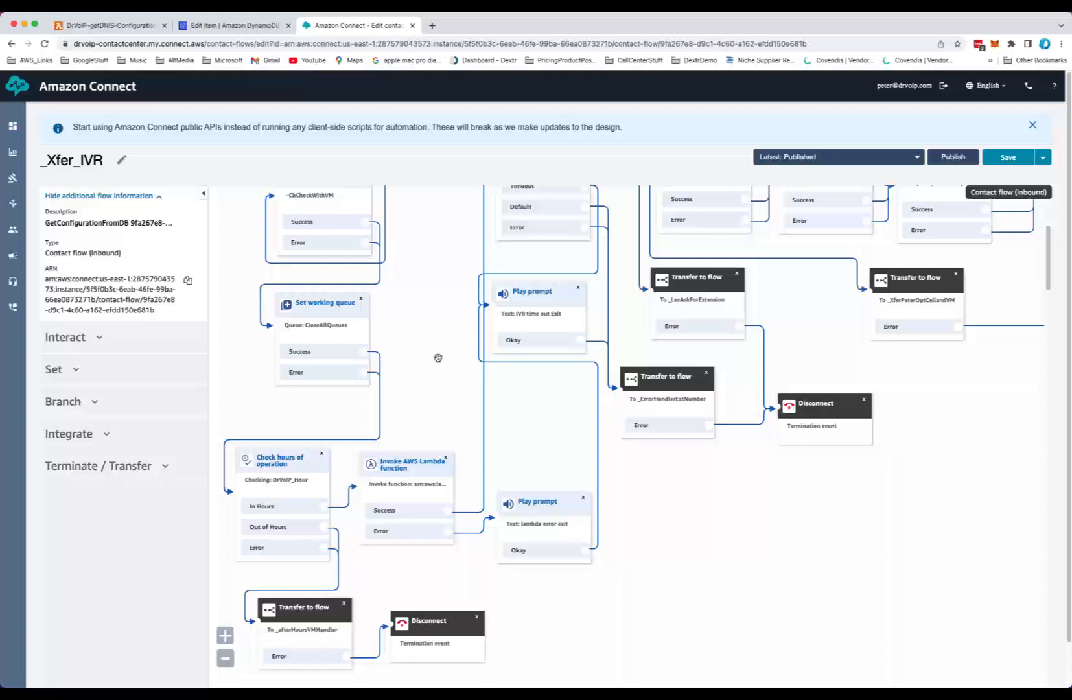
left_click_drag(449, 328, 454, 429)
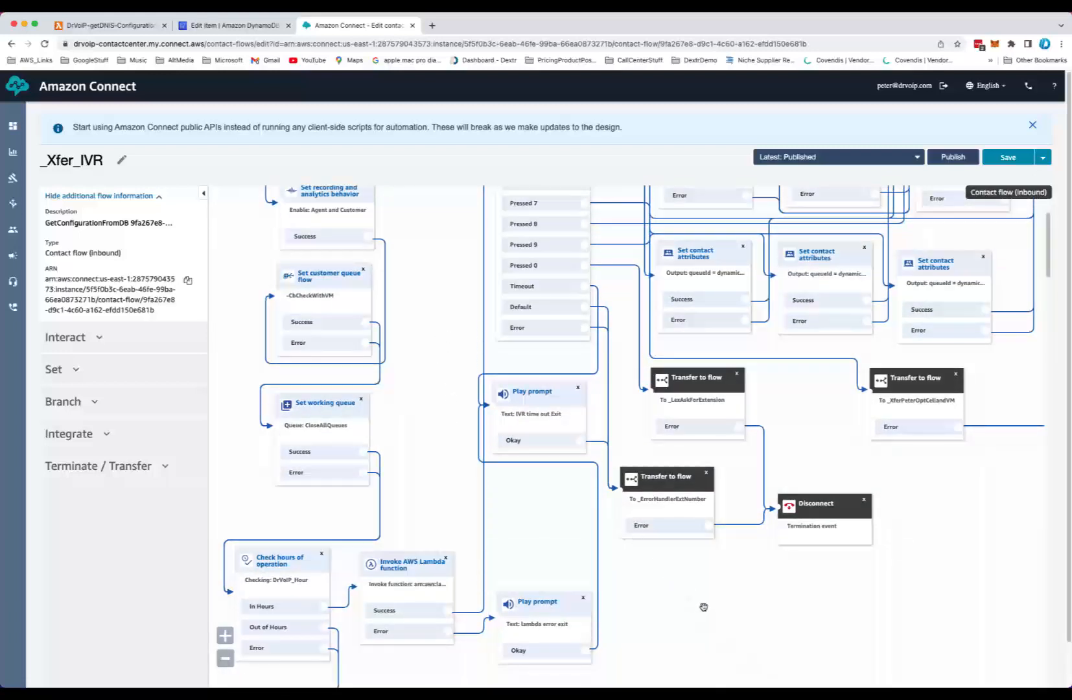
scroll(702, 606, "up", 3)
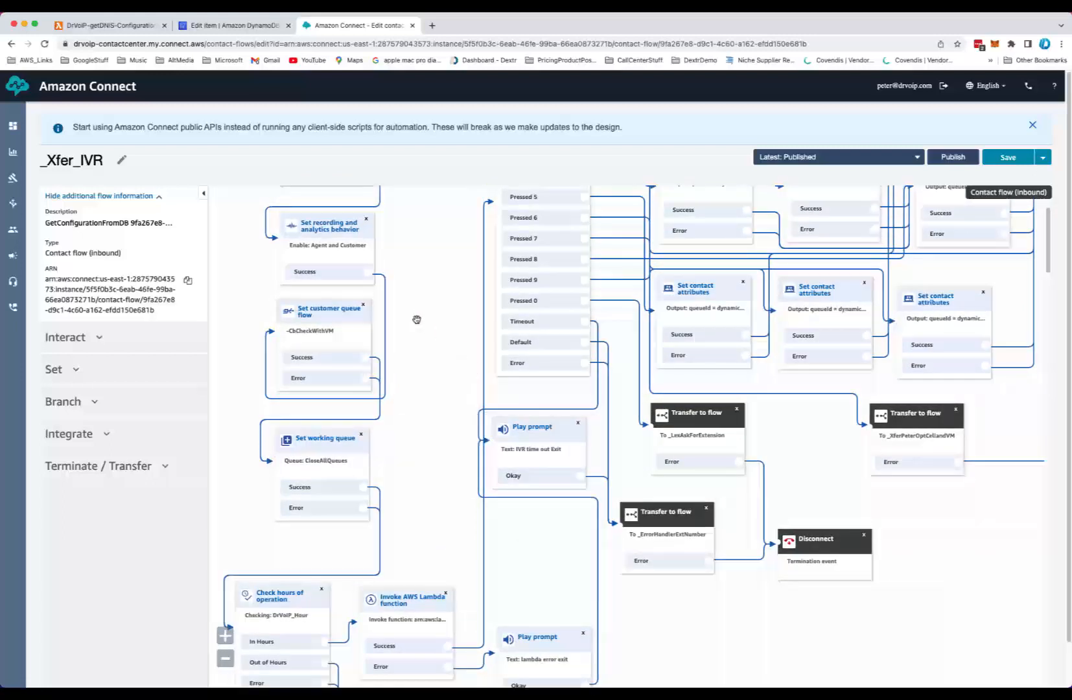
left_click_drag(441, 280, 438, 404)
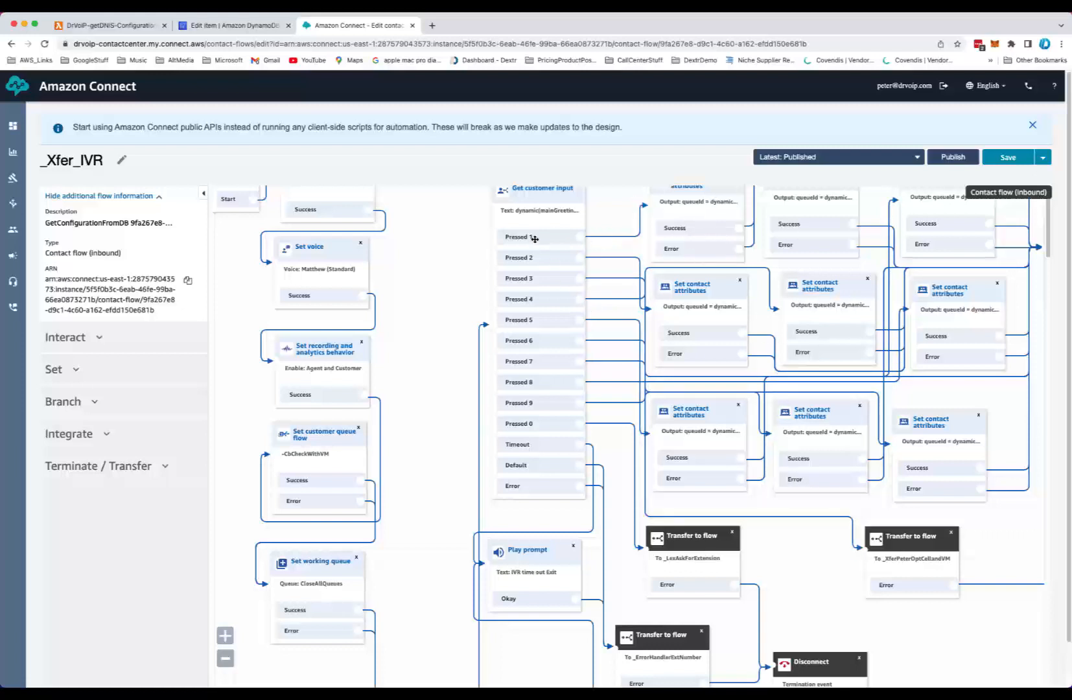
left_click_drag(599, 230, 601, 269)
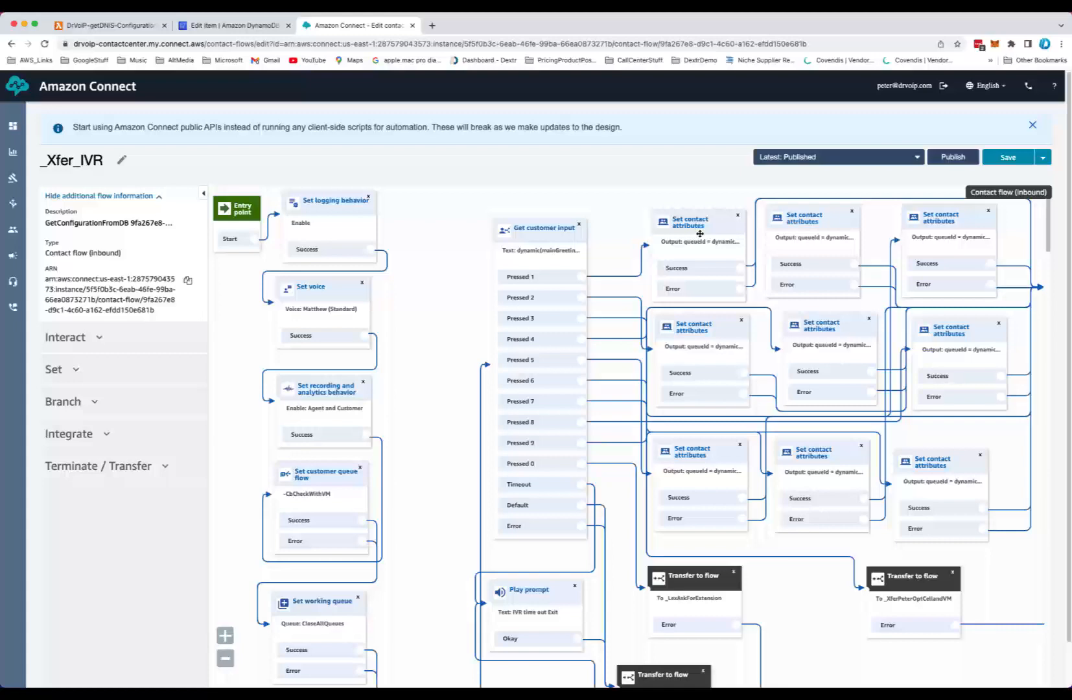
left_click(700, 233)
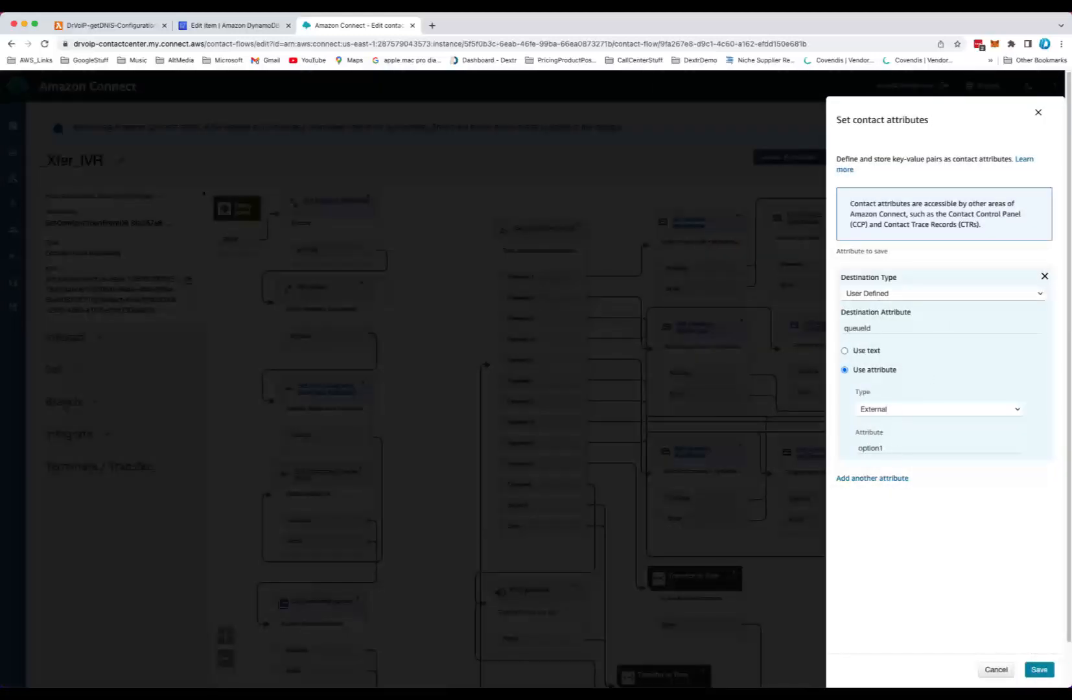
Close the attributes panel, go to the contact flows list, page through it and open the _Xfer_Queue flow
left_click(996, 670)
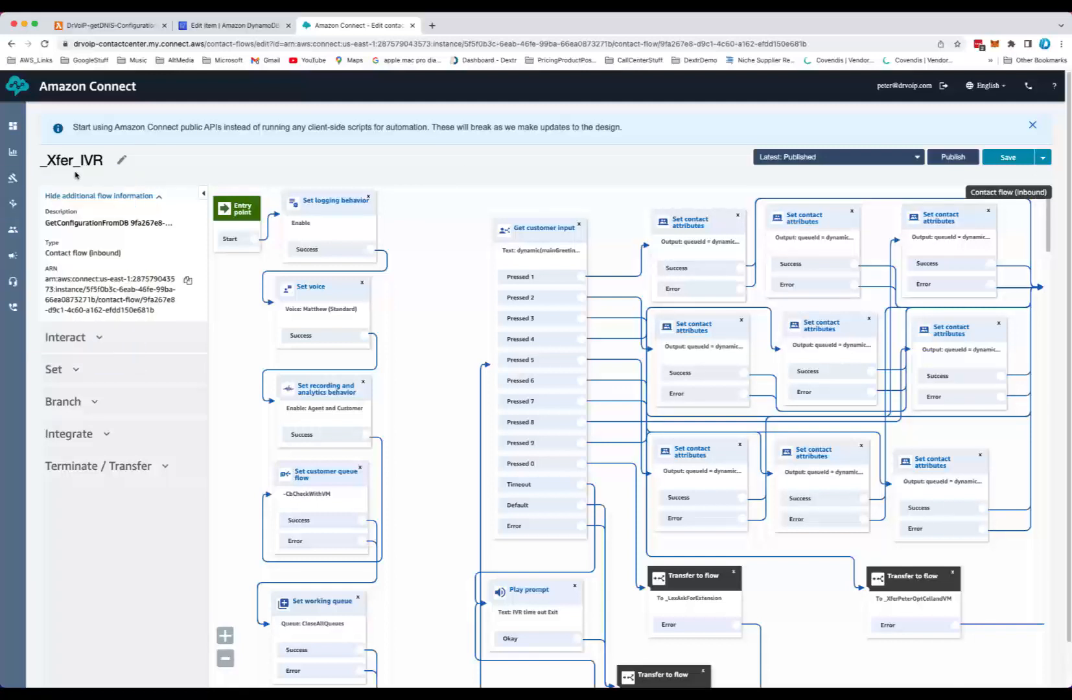
mouse_move(12, 205)
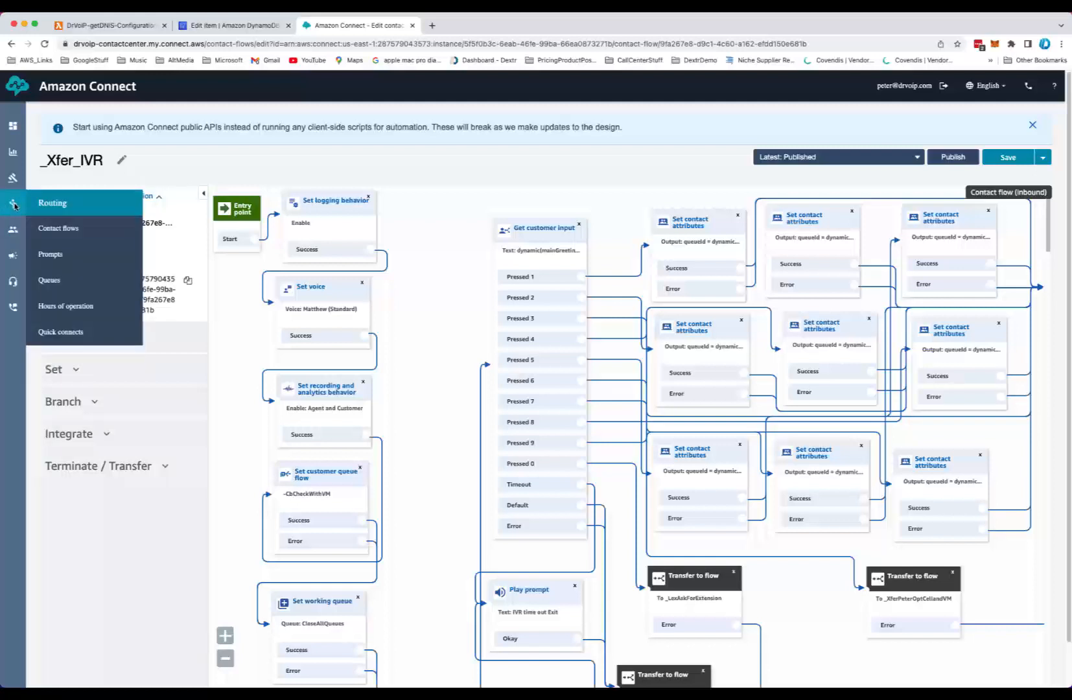
left_click(63, 230)
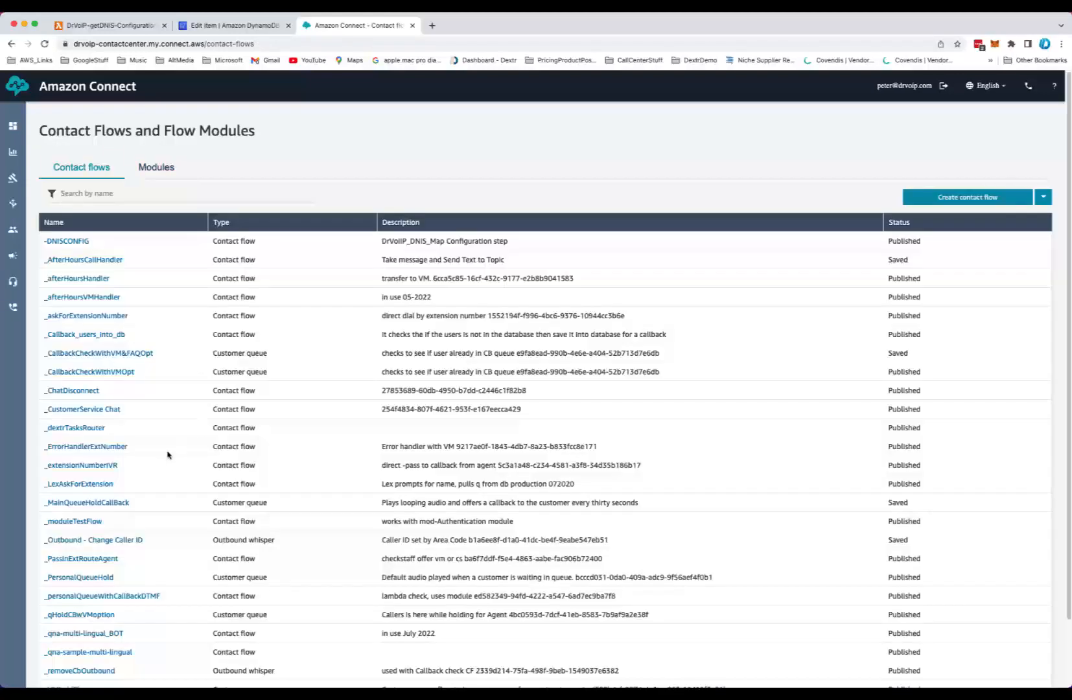
scroll(168, 453, "down", 3)
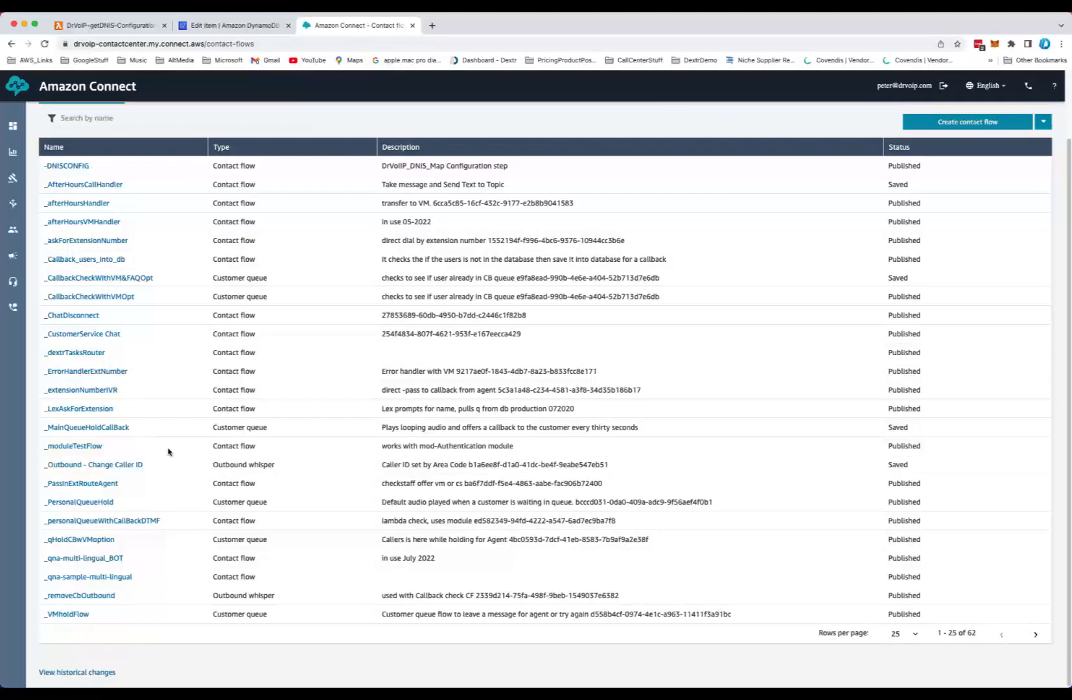
left_click(1036, 636)
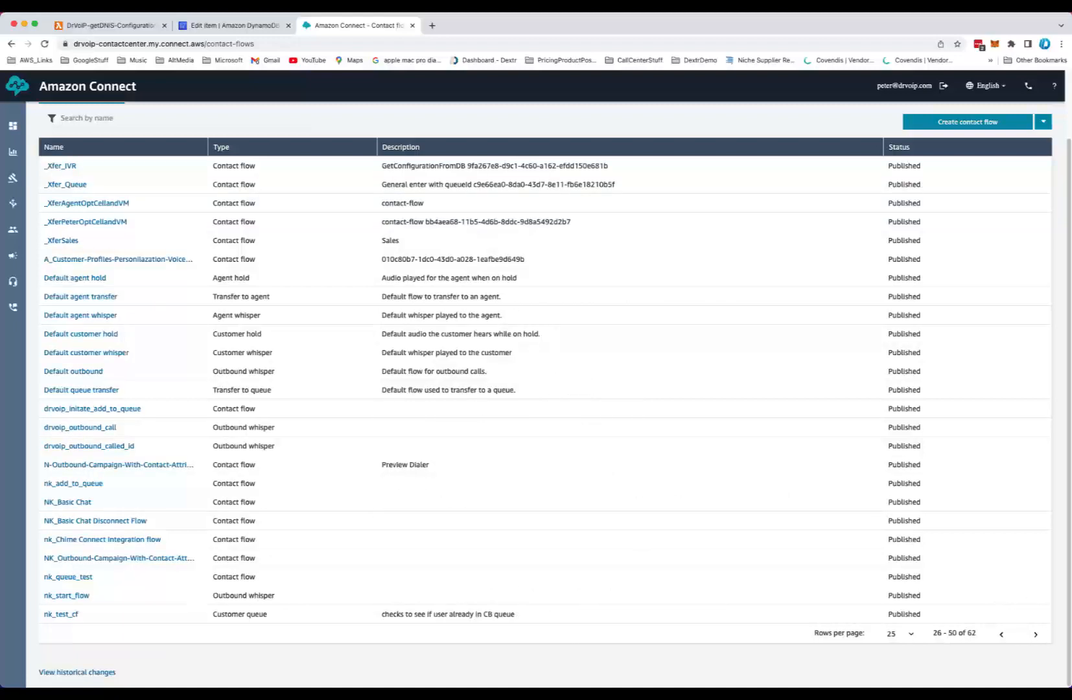
scroll(134, 413, "up", 3)
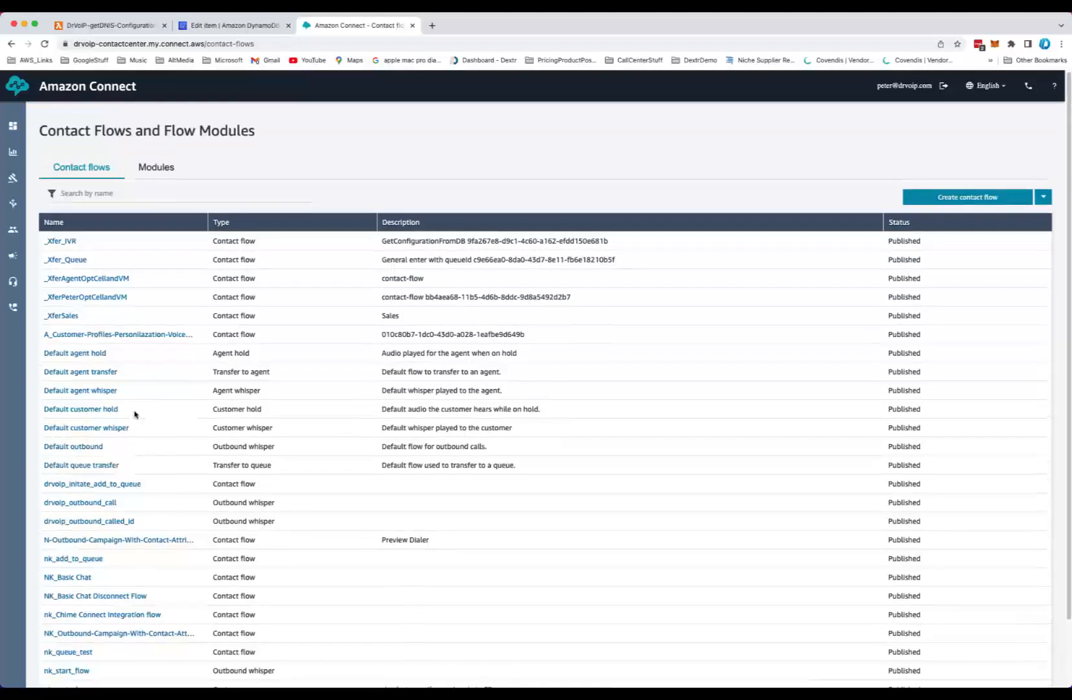
left_click(67, 260)
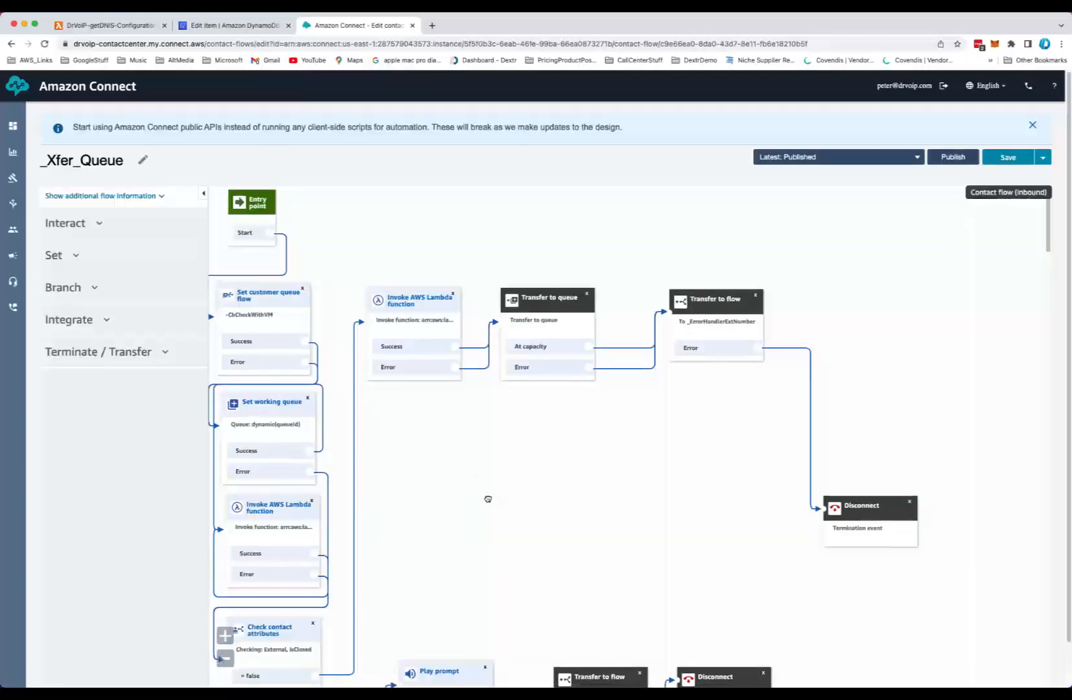
Show the _Xfer_Queue flow's additional information and highlight the flow ID at the end of its ARN
scroll(644, 425, "down", 3)
scroll(645, 424, "up", 2)
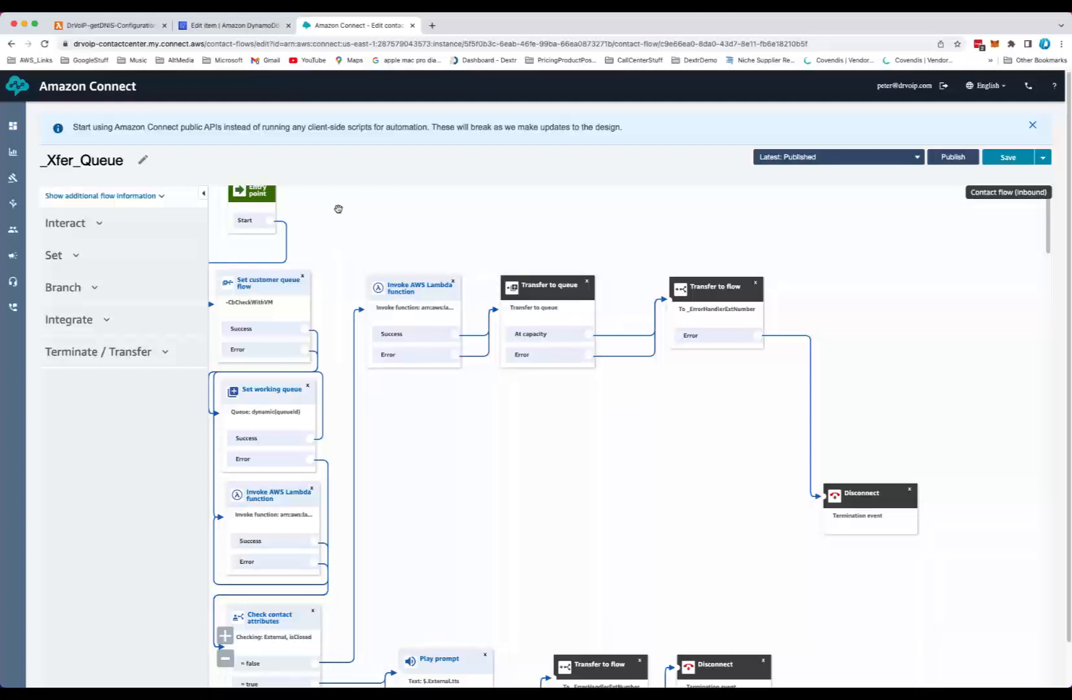
left_click(158, 196)
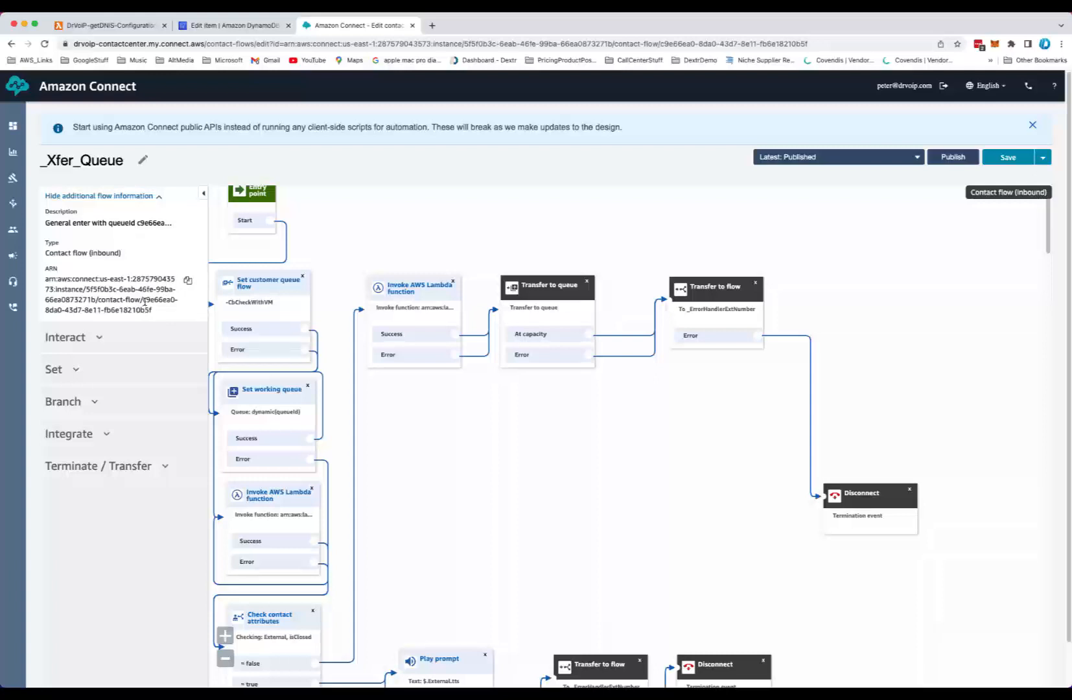
left_click_drag(144, 300, 179, 315)
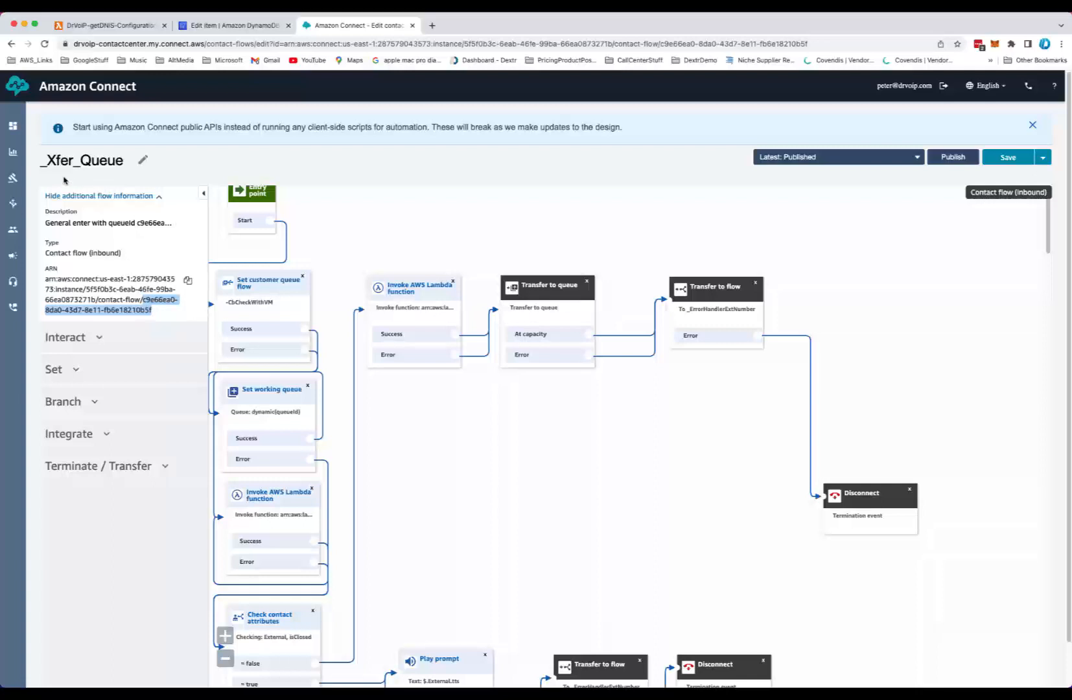
Pan around the _Xfer_Queue flow to review its queue, Lambda and transfer blocks
left_click(311, 186)
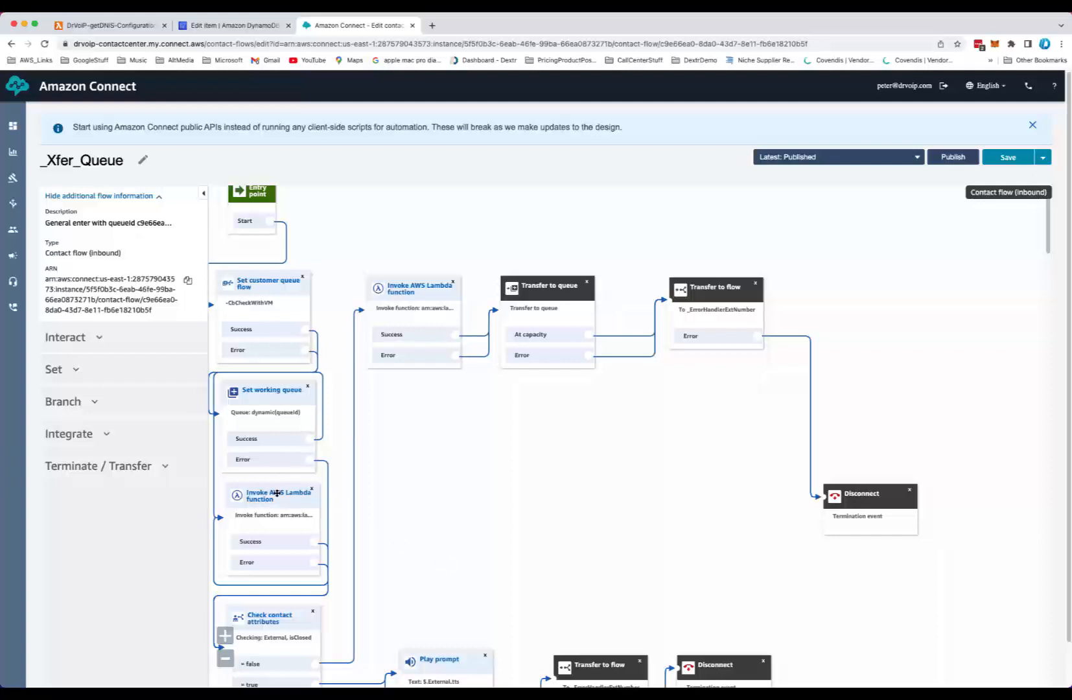
scroll(277, 548, "down", 3)
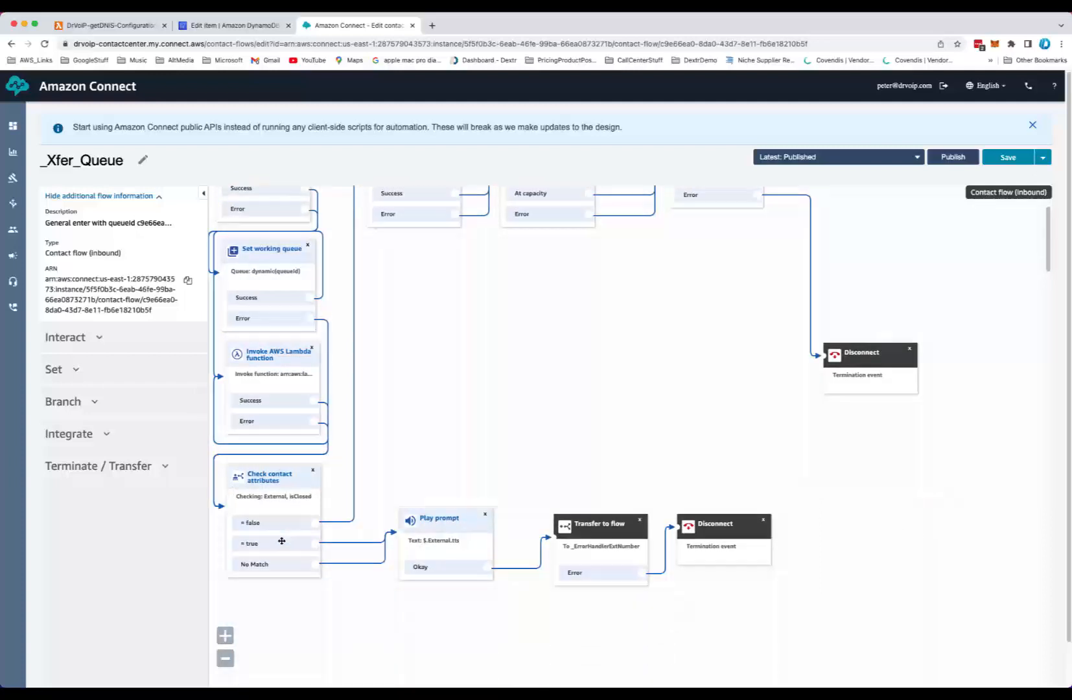
scroll(258, 398, "up", 3)
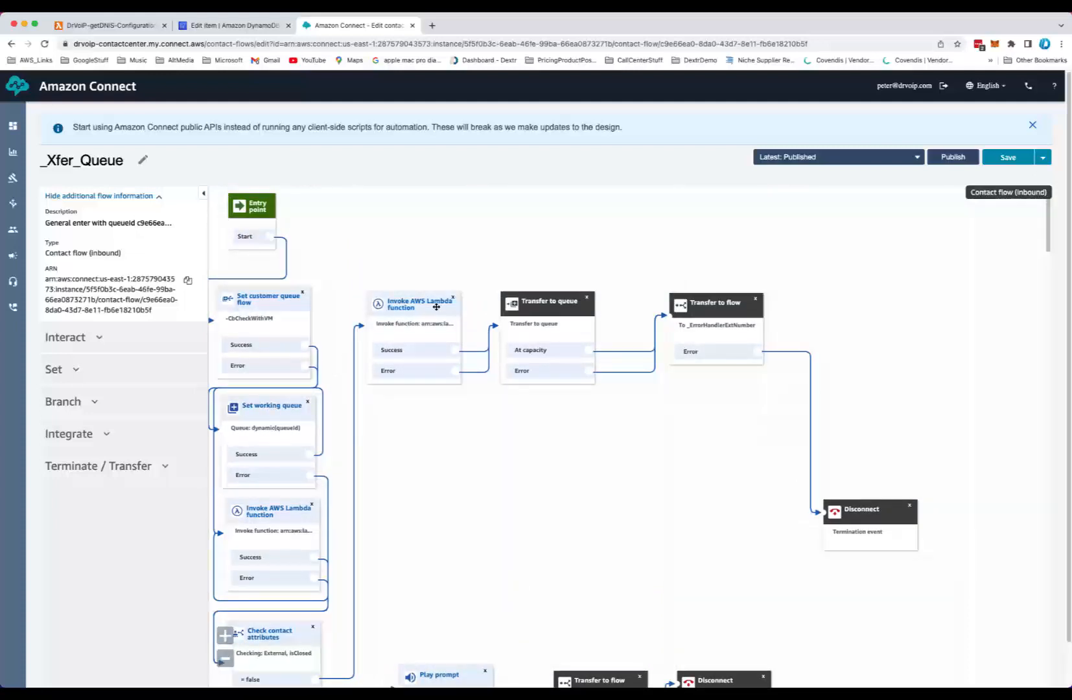
left_click_drag(542, 310, 553, 305)
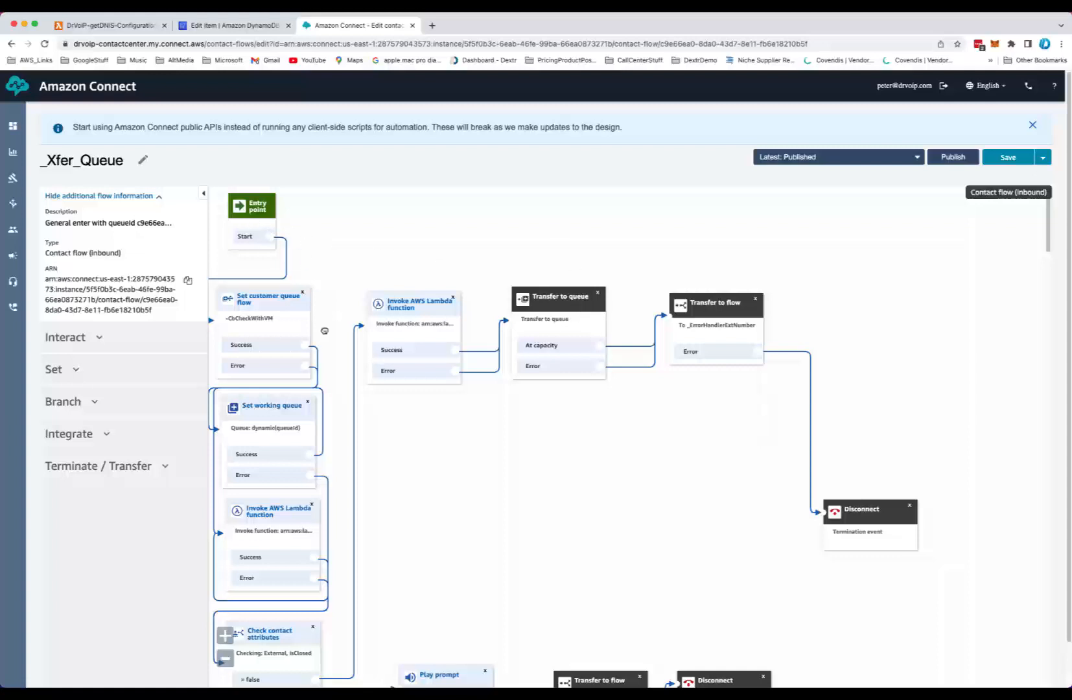
scroll(450, 579, "down", 3)
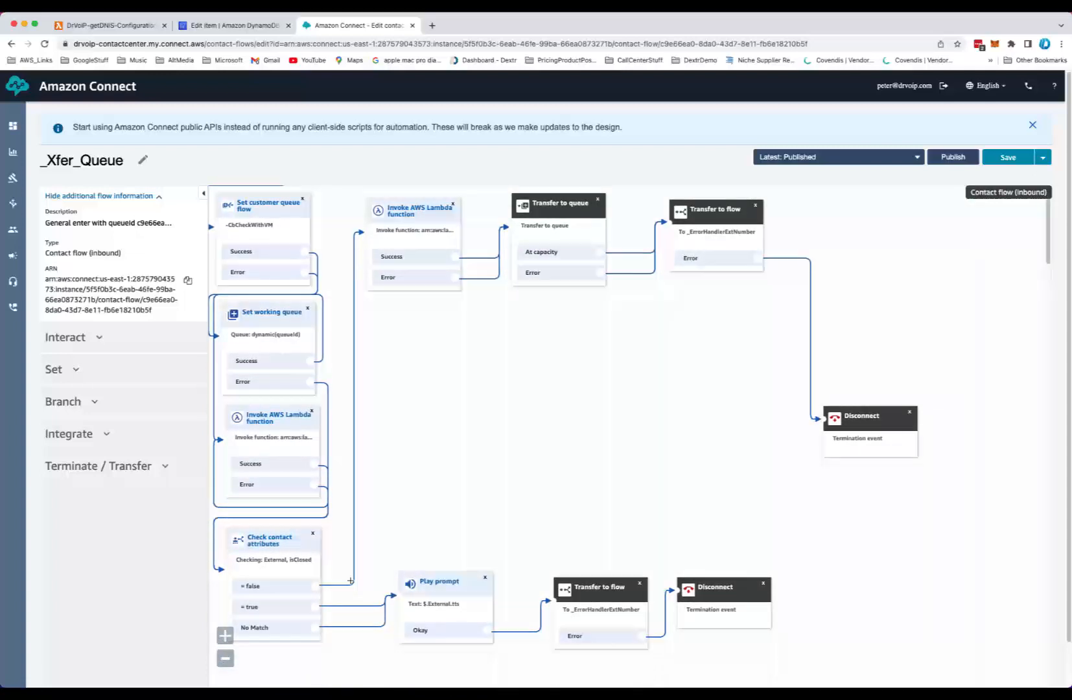
scroll(421, 442, "up", 3)
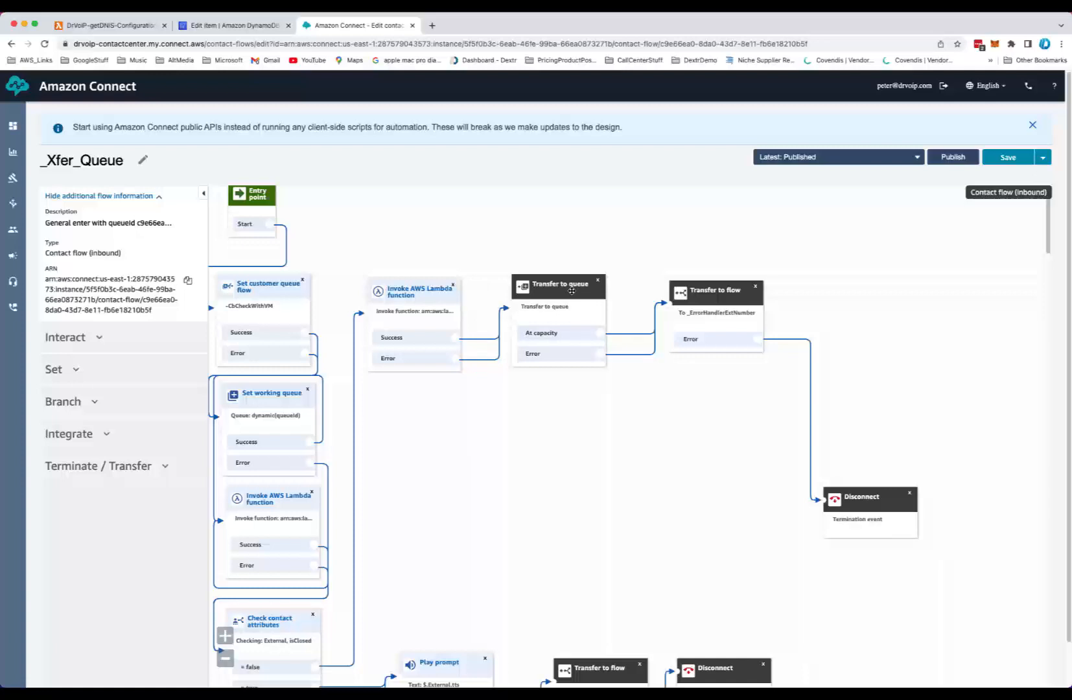
scroll(532, 490, "down", 1)
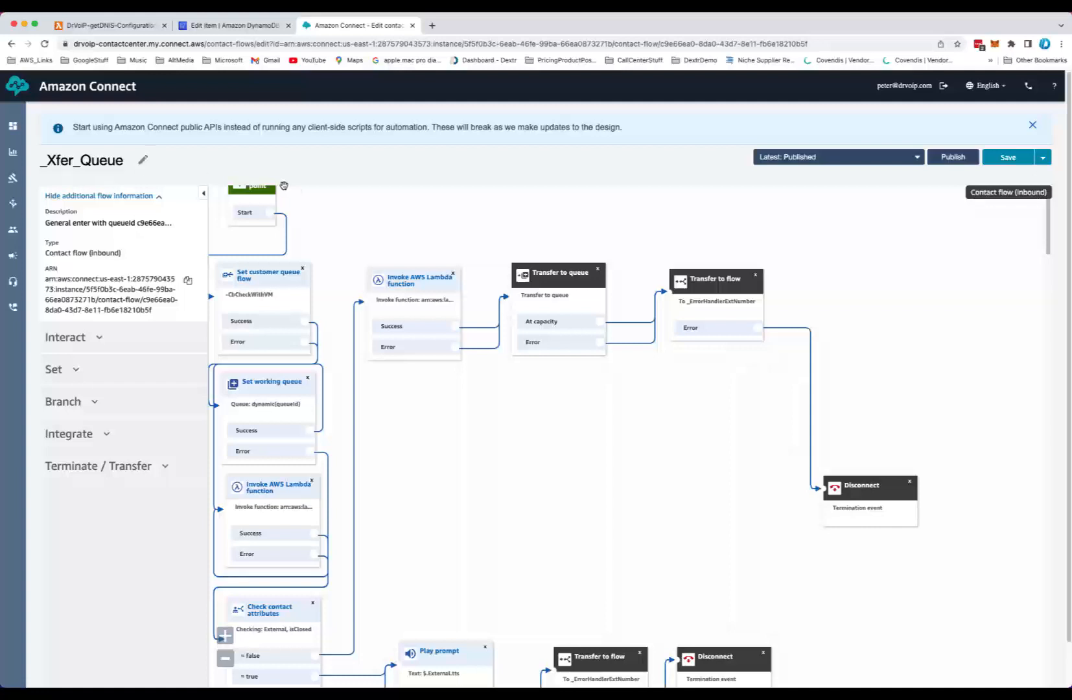
scroll(466, 539, "down", 3)
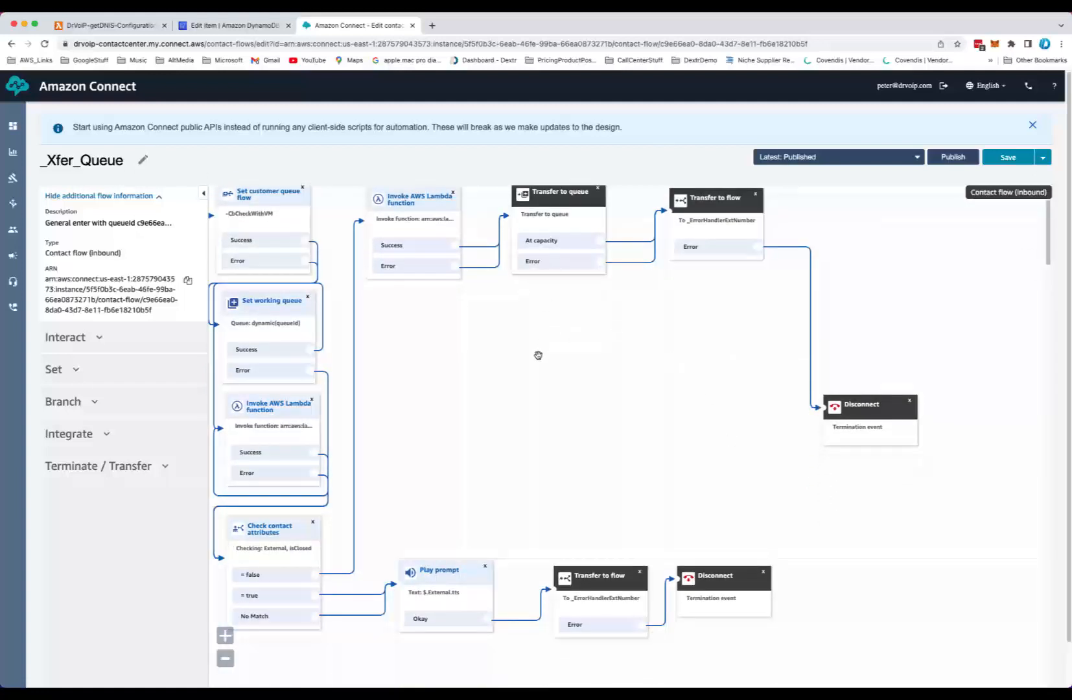
left_click_drag(536, 354, 572, 493)
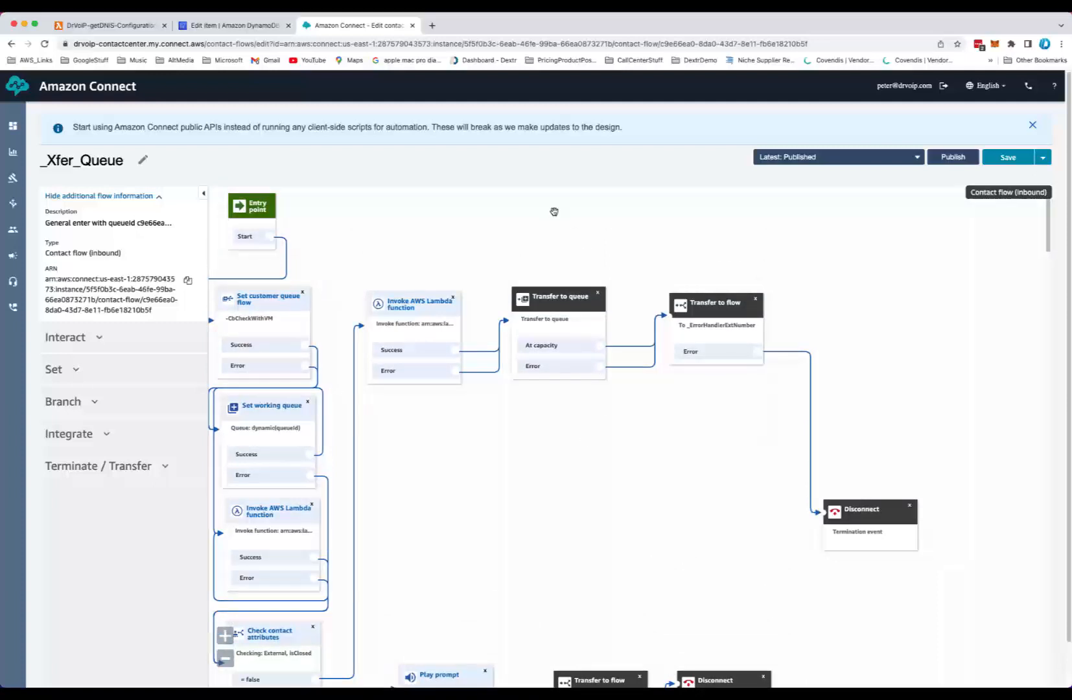
Switch between the DynamoDB item tab and the Lambda function tab, ending on the DynamoDB item
left_click(237, 27)
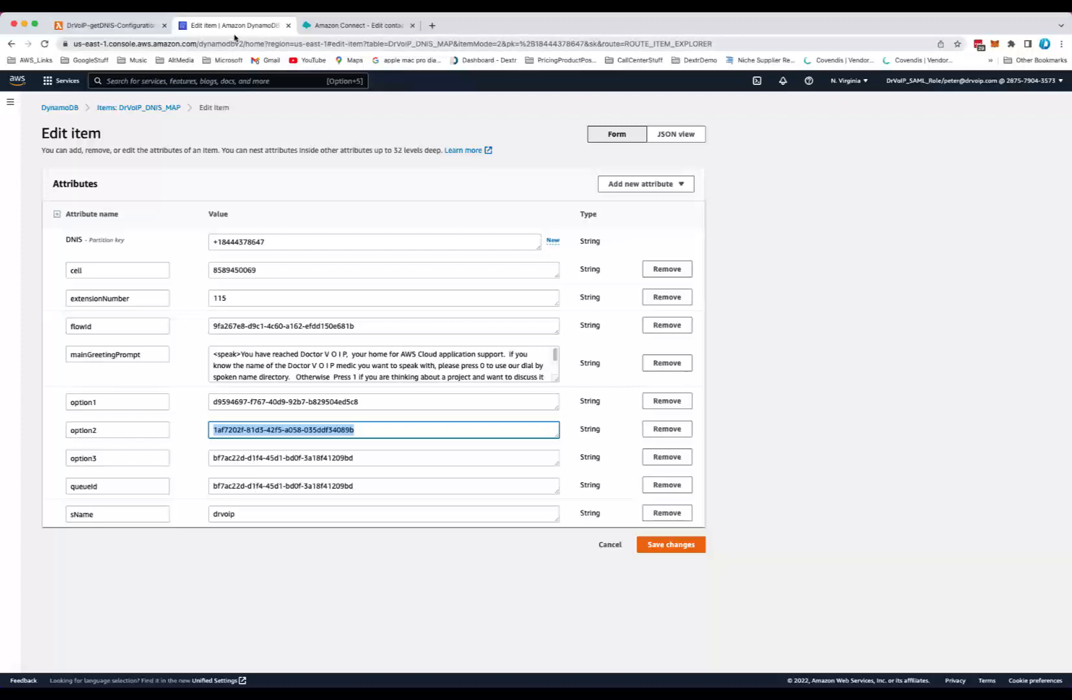
left_click(136, 27)
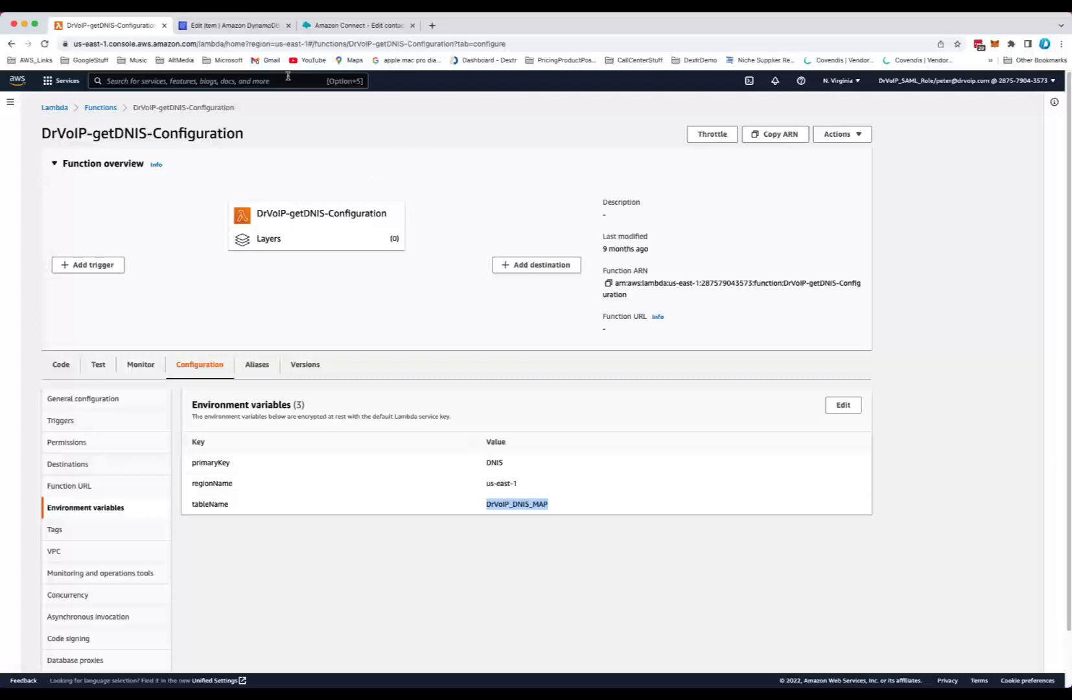
left_click(254, 27)
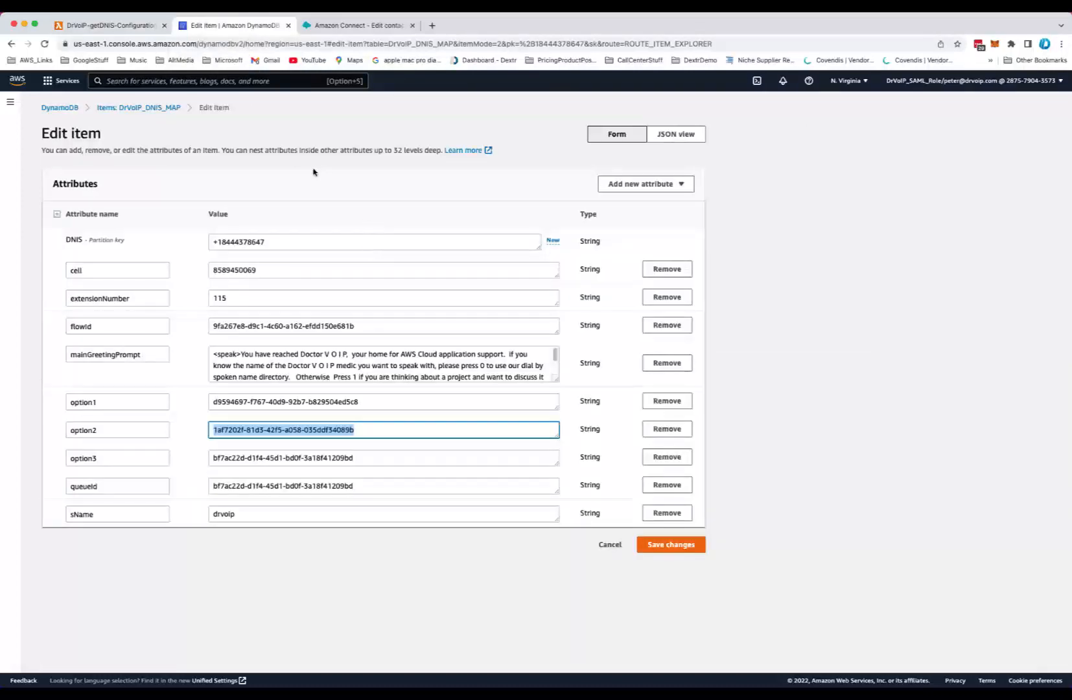
Open the DrVoIP_DNIS_MAP table, explore its items and open the first item in the list
left_click(56, 110)
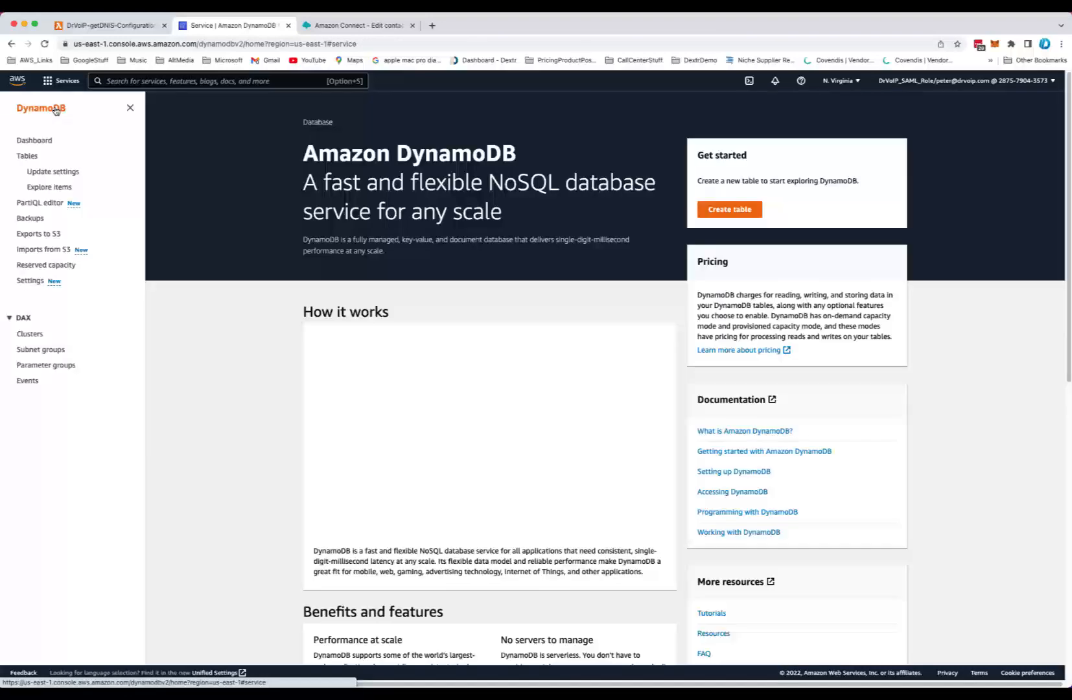
left_click(26, 156)
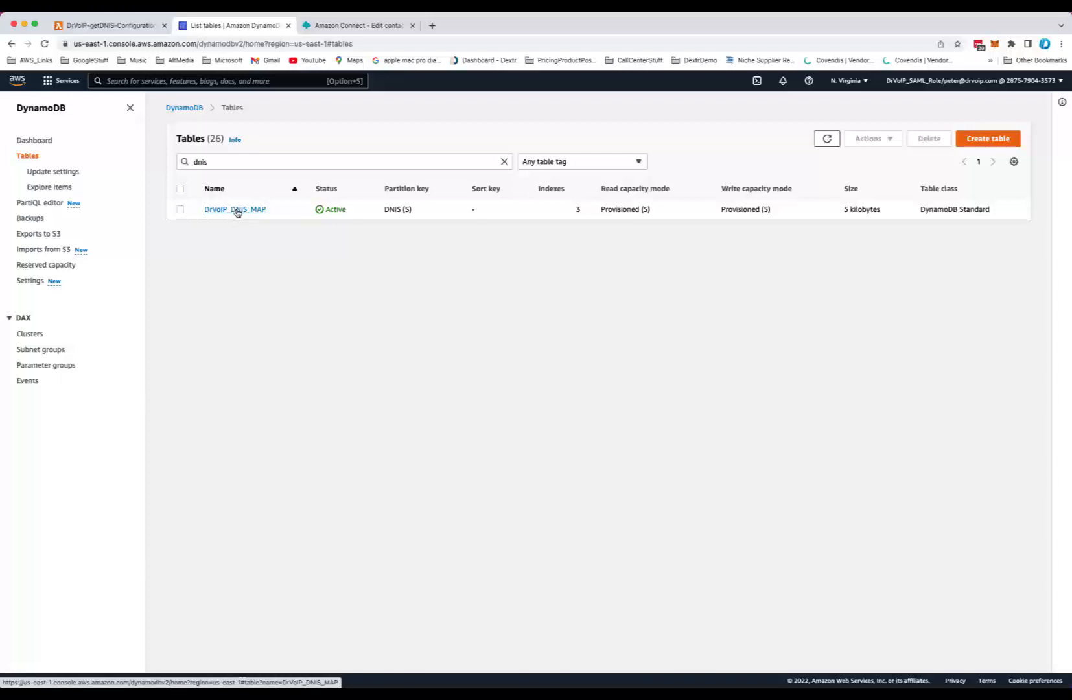
left_click(238, 212)
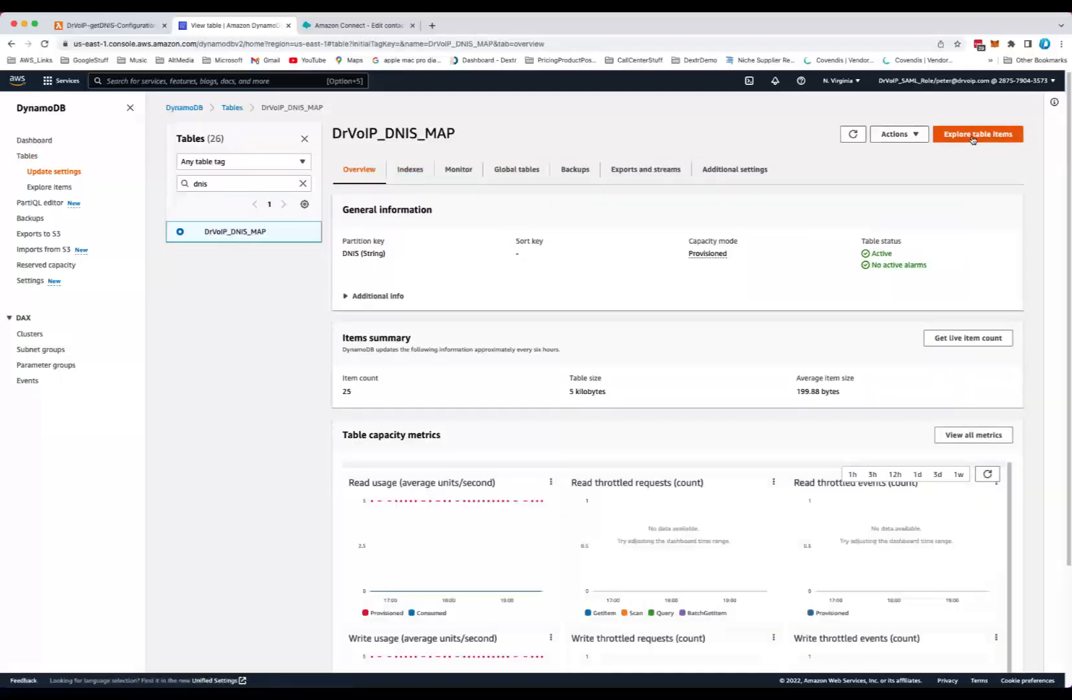
left_click(972, 134)
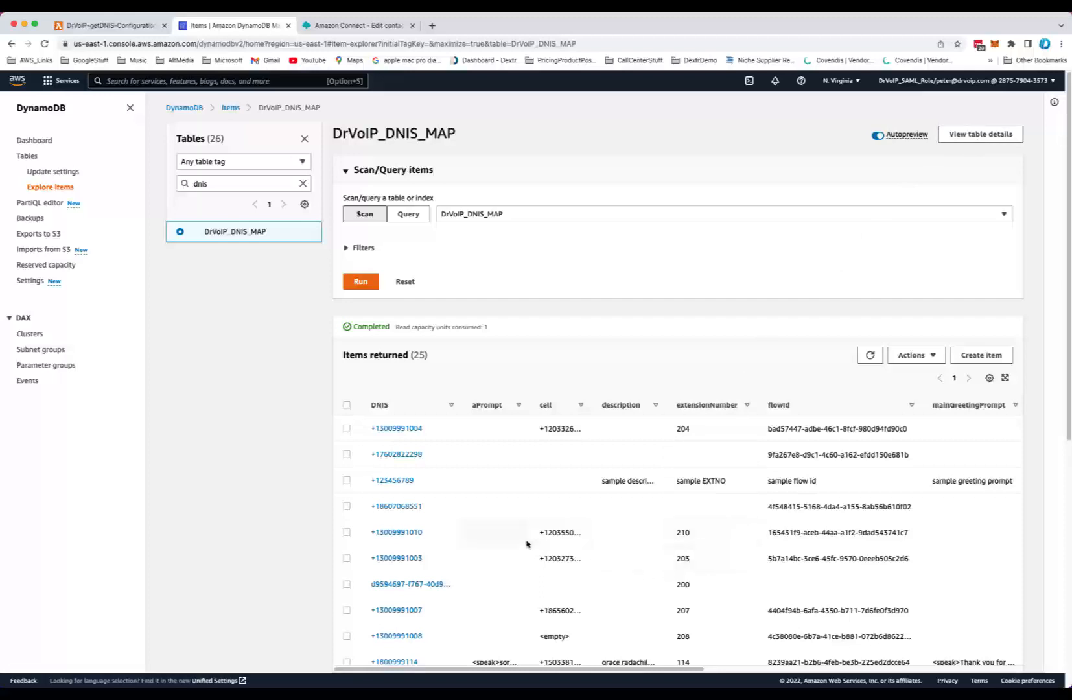
left_click(387, 431)
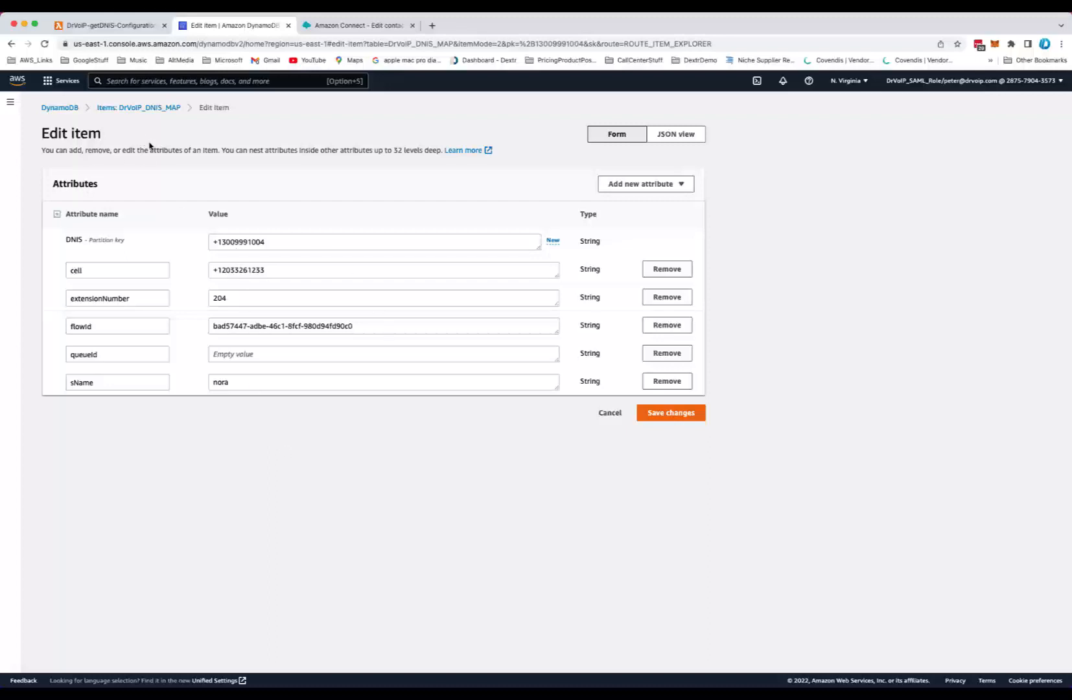
Return to the items list, scroll down and open the item mapped to the _Xfer_IVR flow ID
left_click(143, 108)
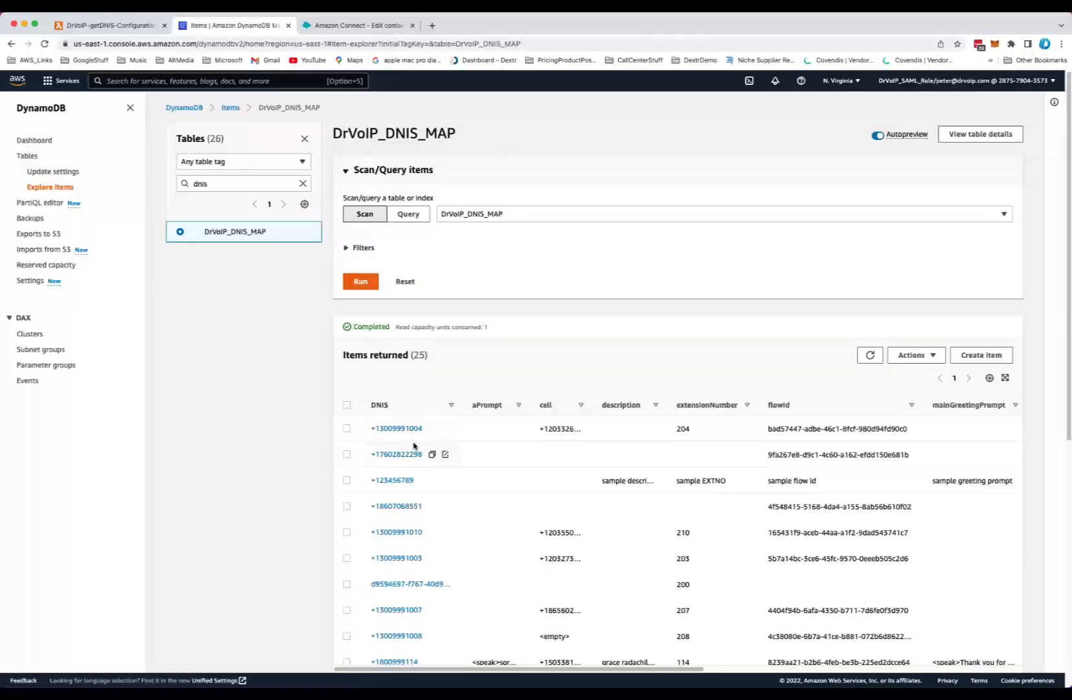
scroll(418, 448, "down", 3)
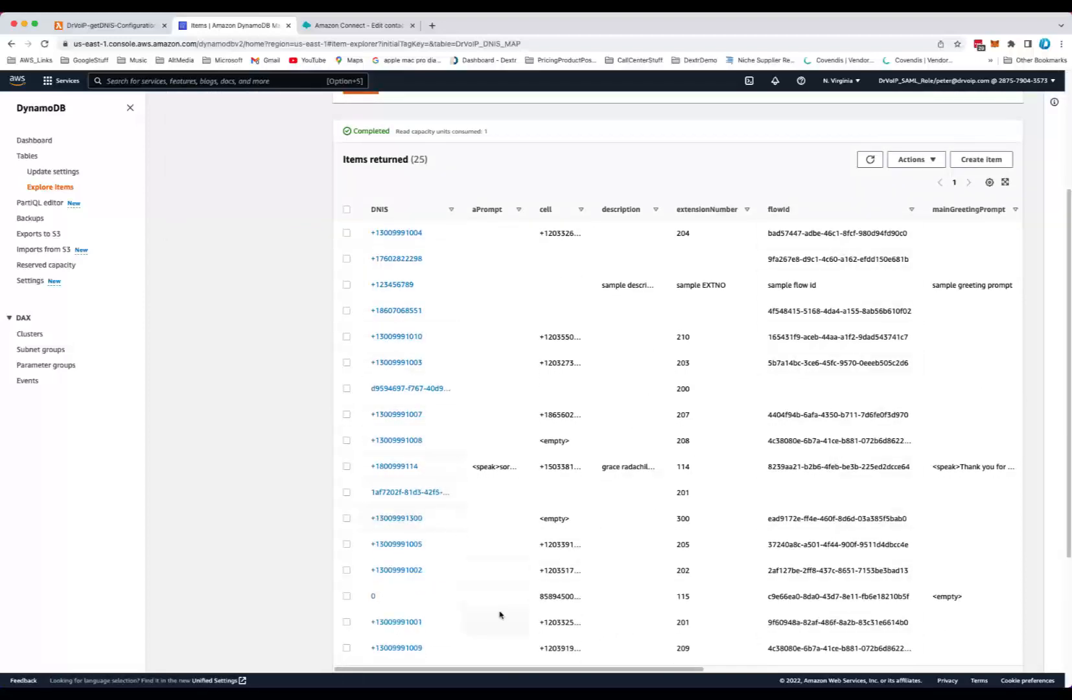
scroll(500, 614, "down", 3)
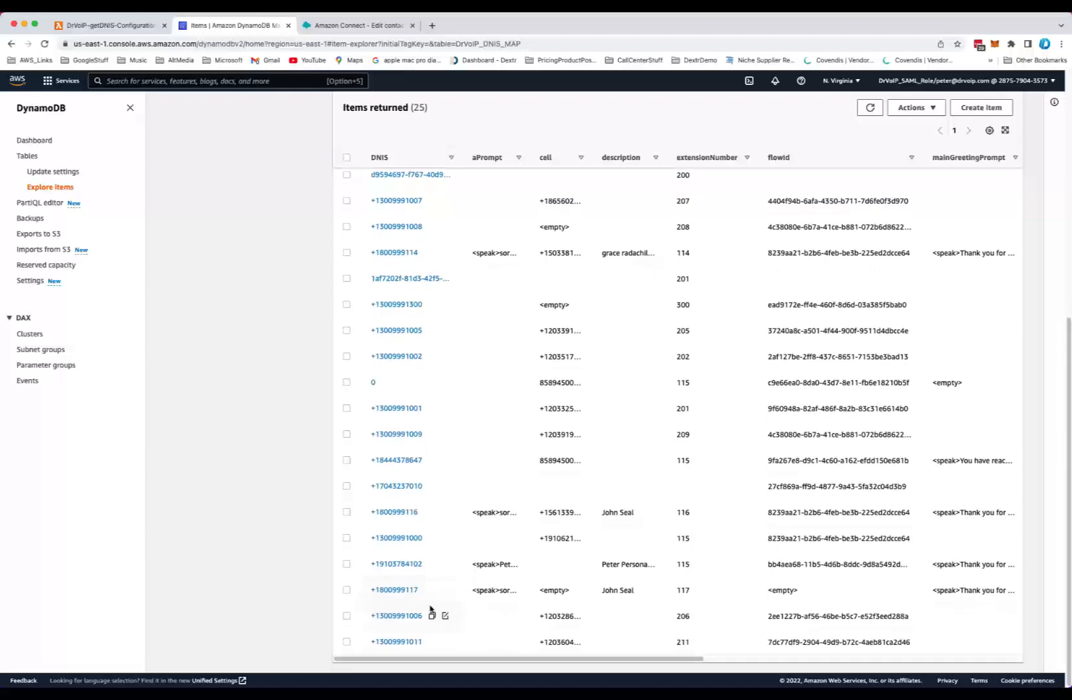
left_click(407, 459)
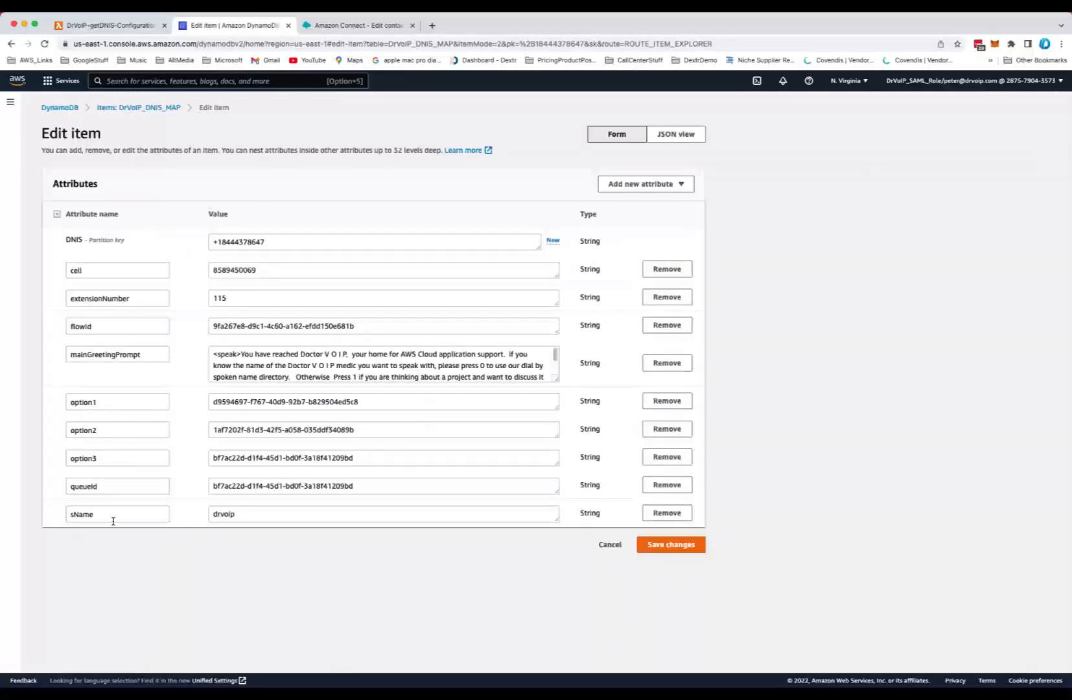
Select the item's DNIS partition key value, then switch back to the Lambda function tab
left_click(290, 241)
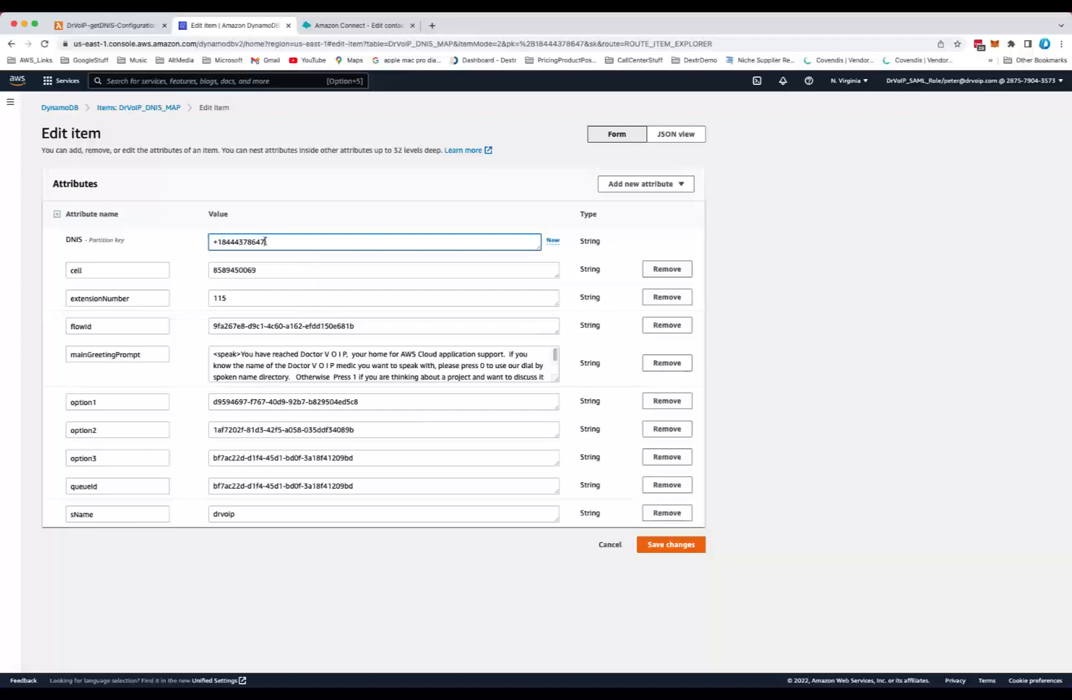
key("super+a")
left_click(889, 284)
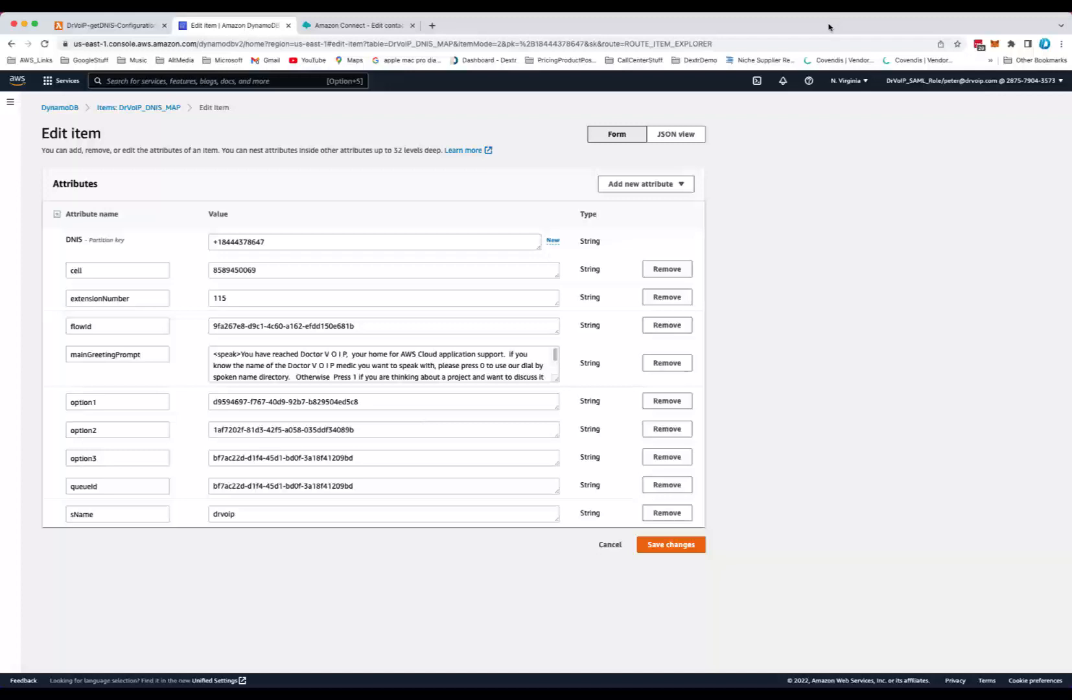
left_click(118, 27)
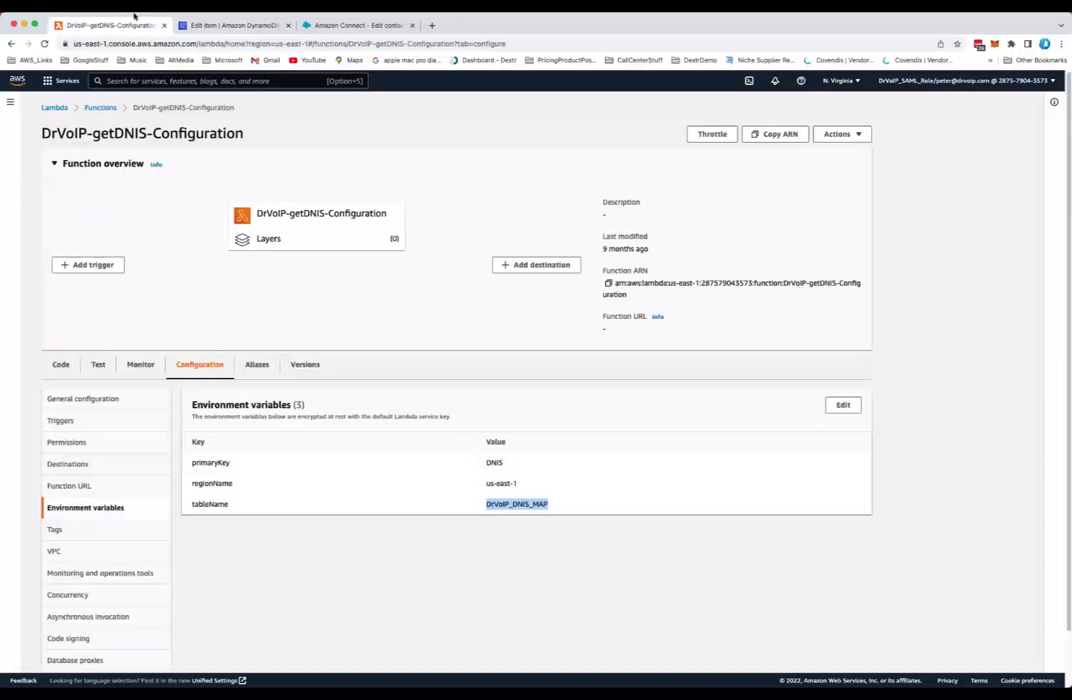